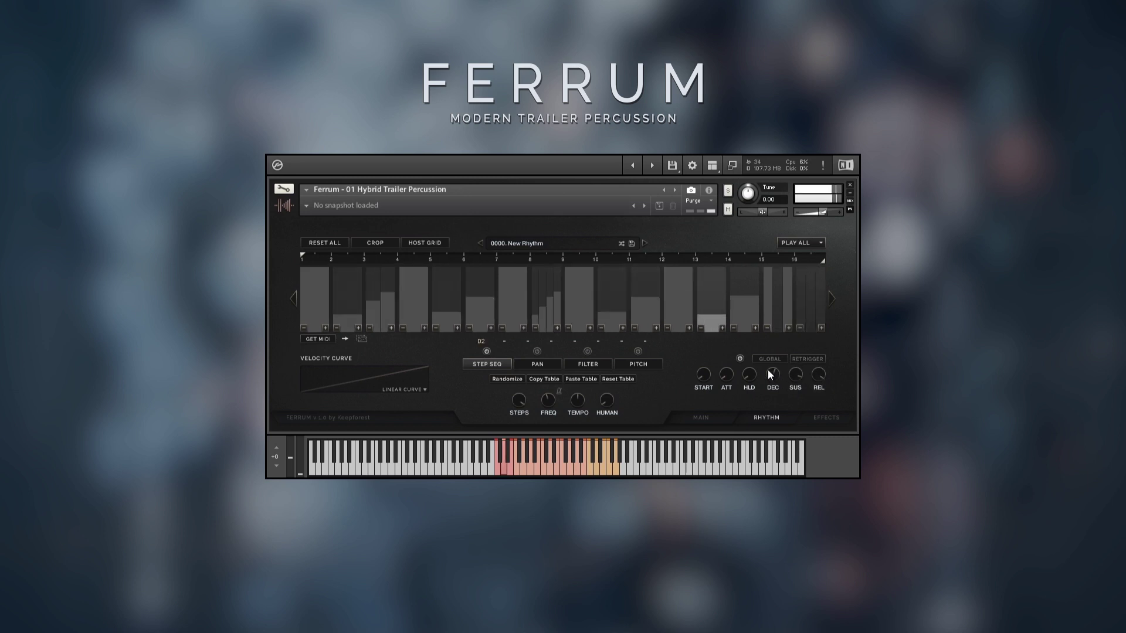
Shape varied velocities on the subdivisions of steps 6, 11 and 16 in the step sequence and adjust the Human amount.
click(813, 275)
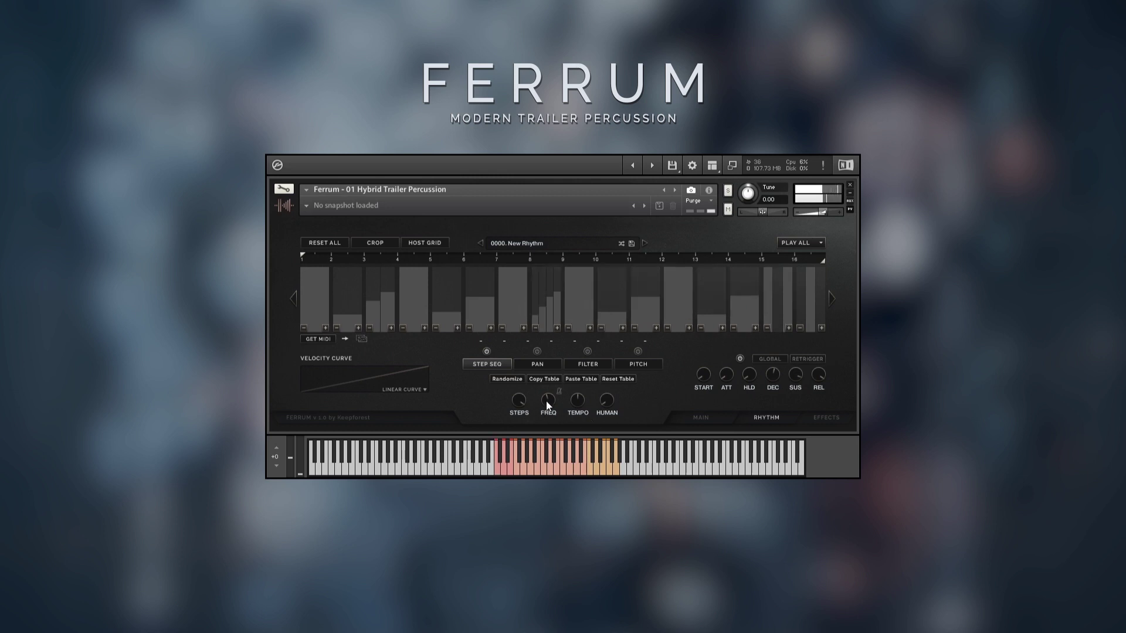
mouse_move(555, 410)
click(656, 329)
click(632, 284)
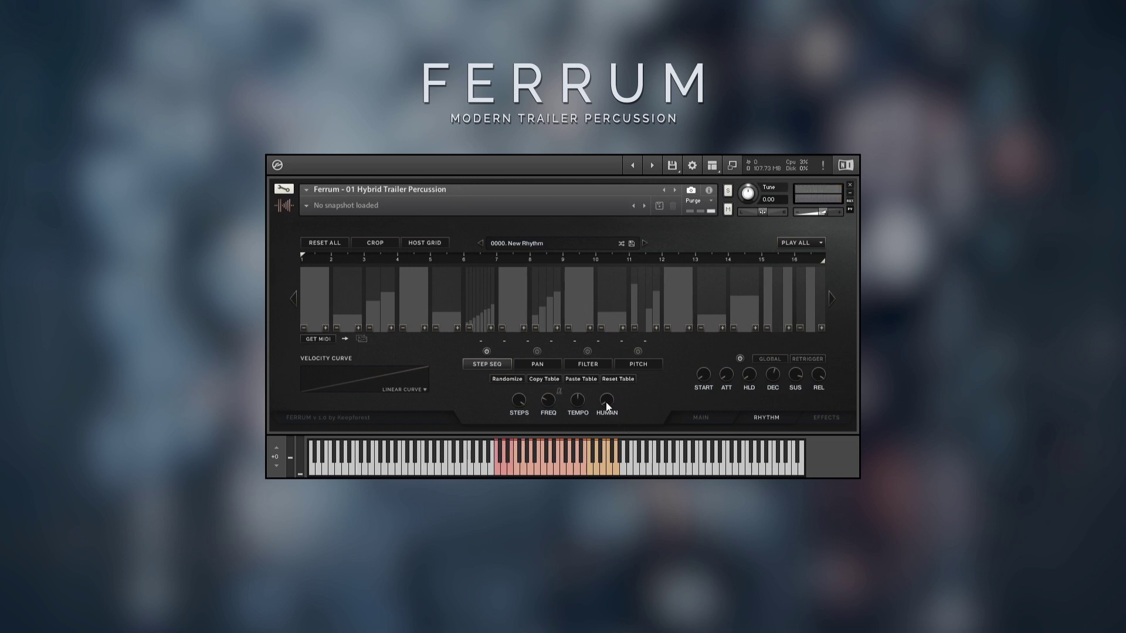
drag(615, 394, 650, 371)
Draw a pan table with steps 1, 7 and 9 above centre, steps 4, 12 and 14 below, and varied divisions on steps 15 and 16.
click(532, 369)
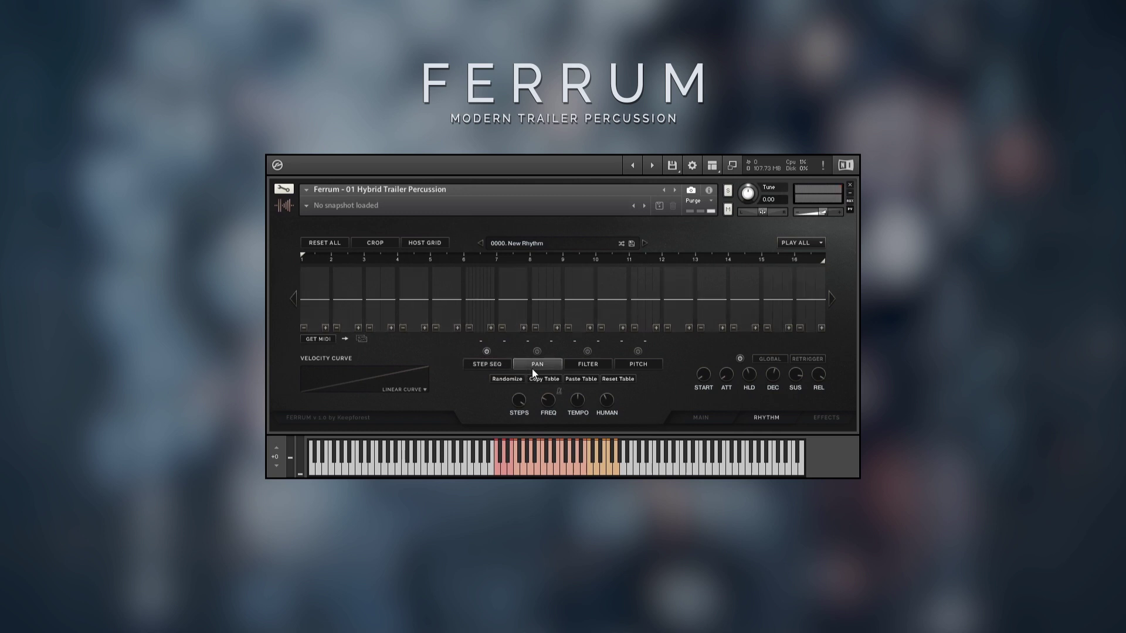
click(578, 367)
click(640, 368)
click(539, 363)
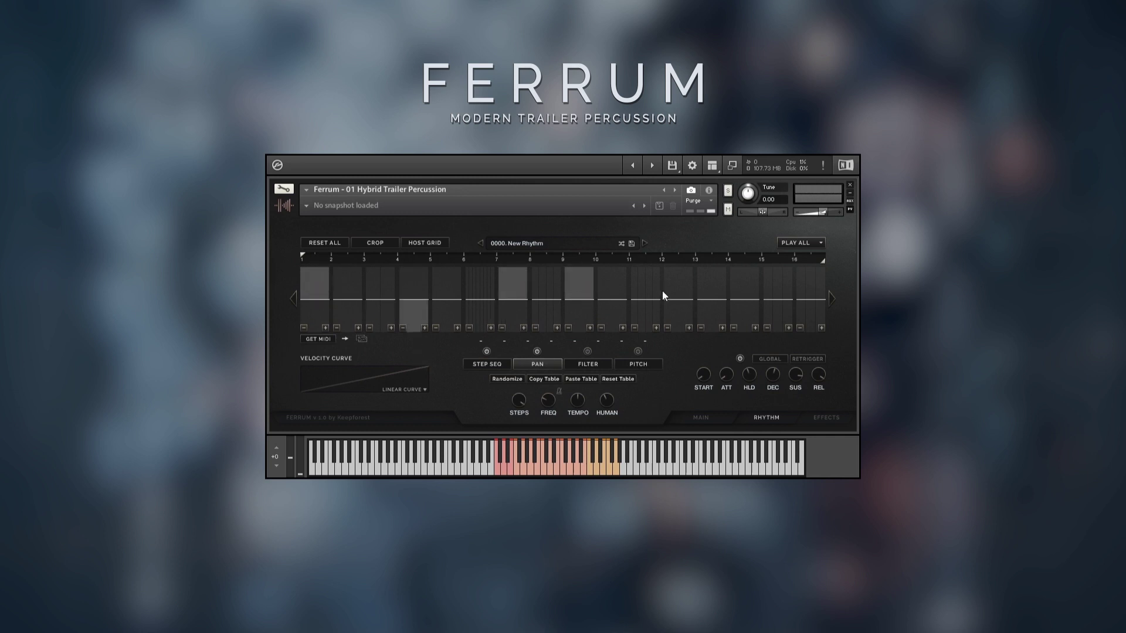
drag(744, 301, 740, 347)
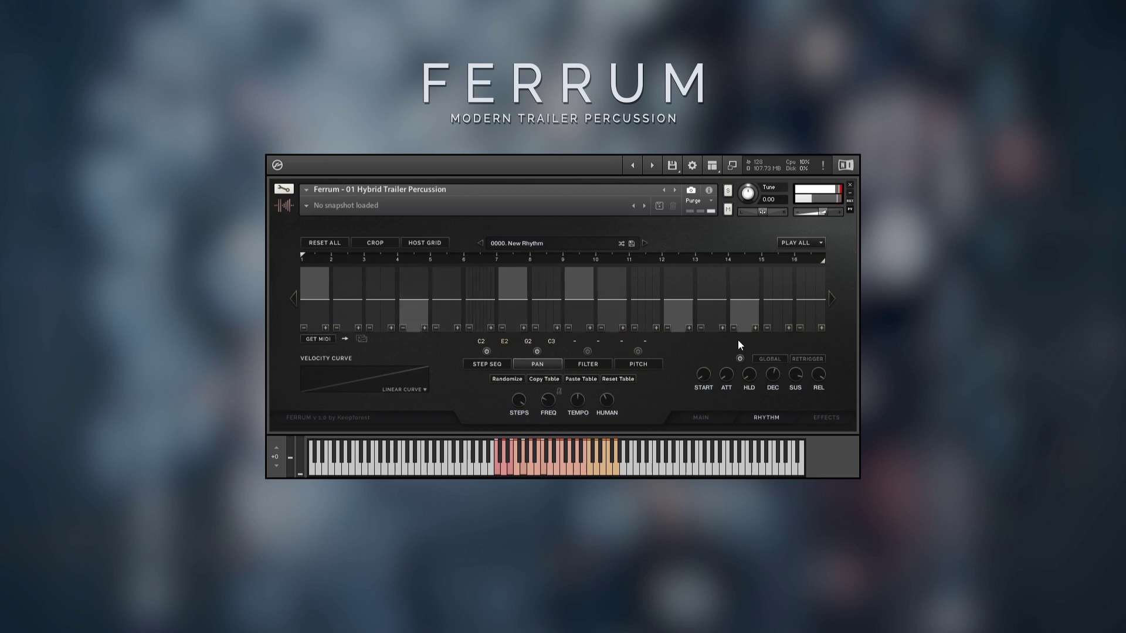
mouse_move(782, 304)
mouse_down()
mouse_move(775, 290)
mouse_move(786, 308)
mouse_up()
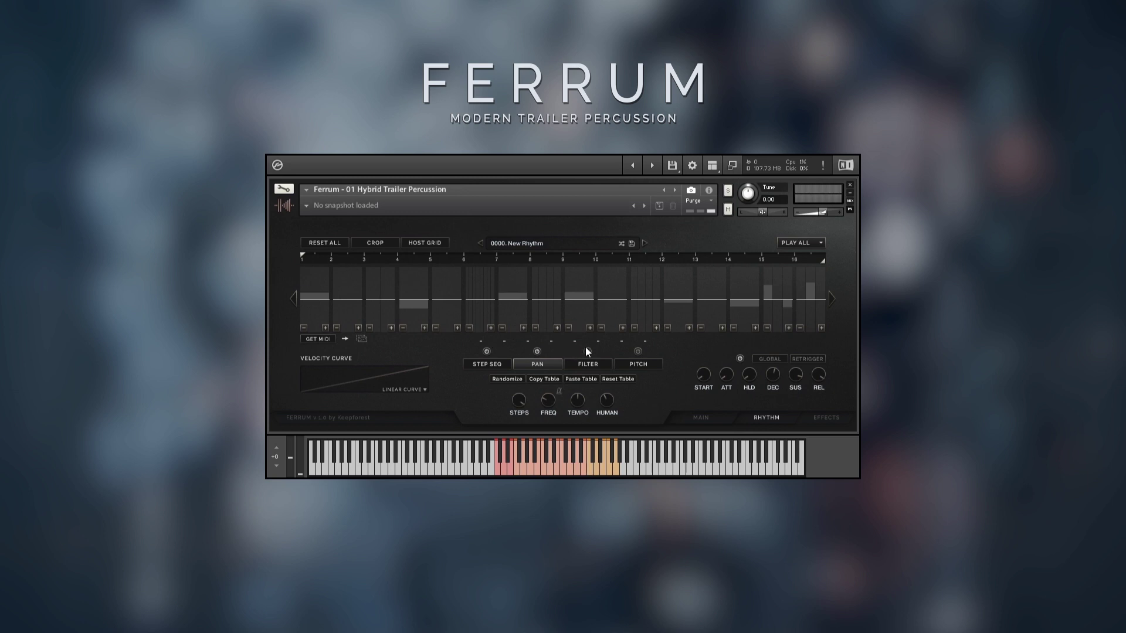
Shape the filter table with a falling run on step 6 and a rising ramp over steps 15 and 16, and level step 16.
click(582, 365)
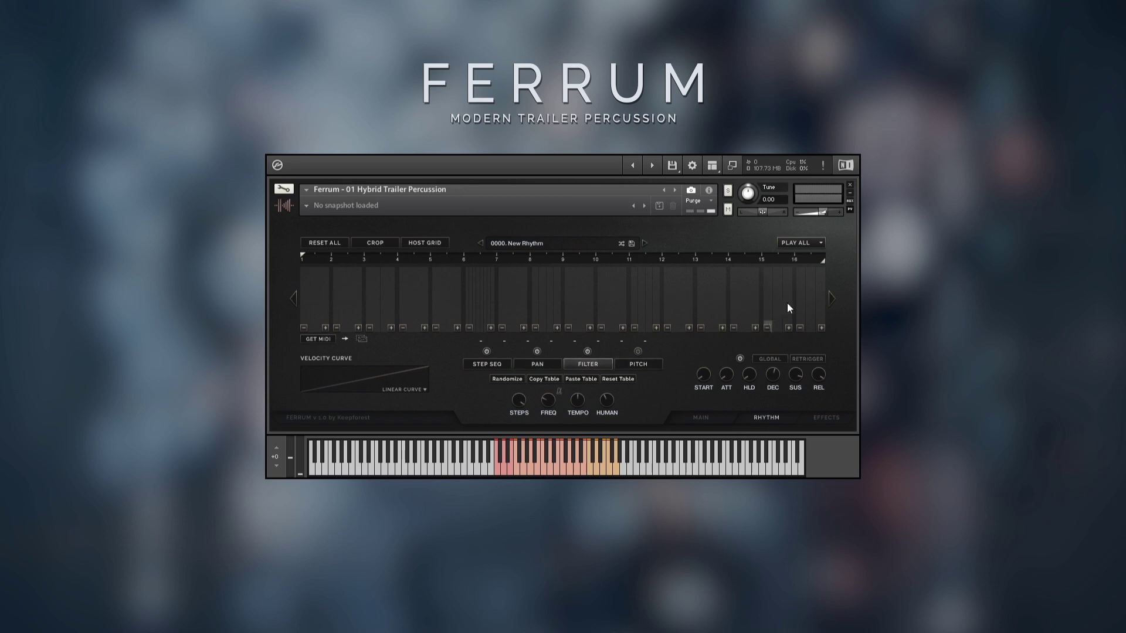
click(812, 279)
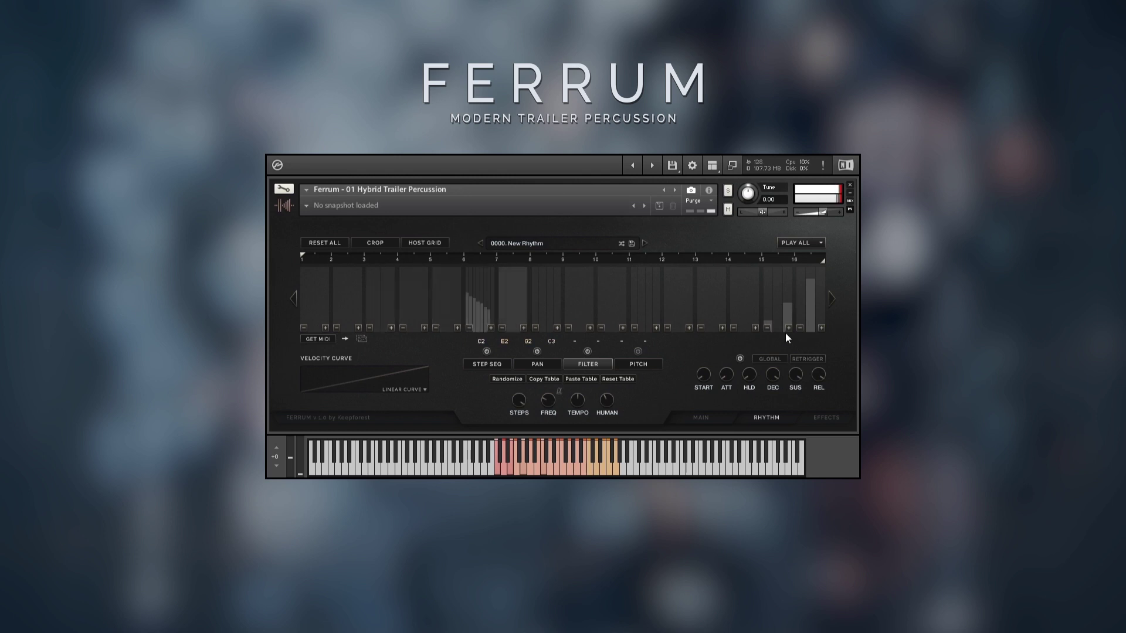
click(776, 314)
drag(786, 305, 821, 270)
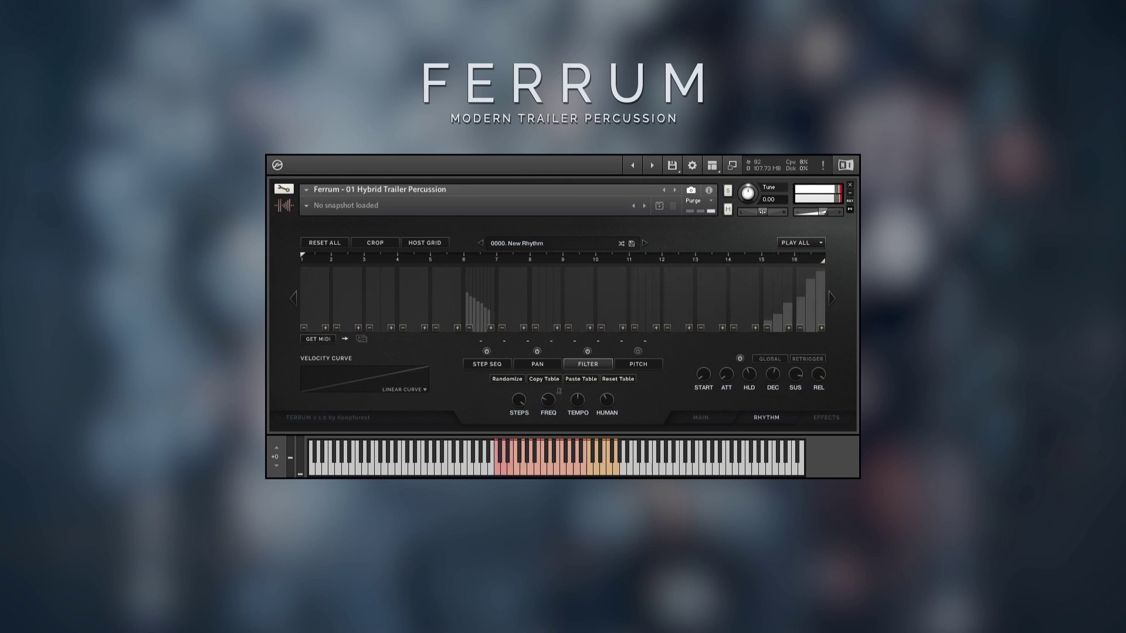
click(810, 292)
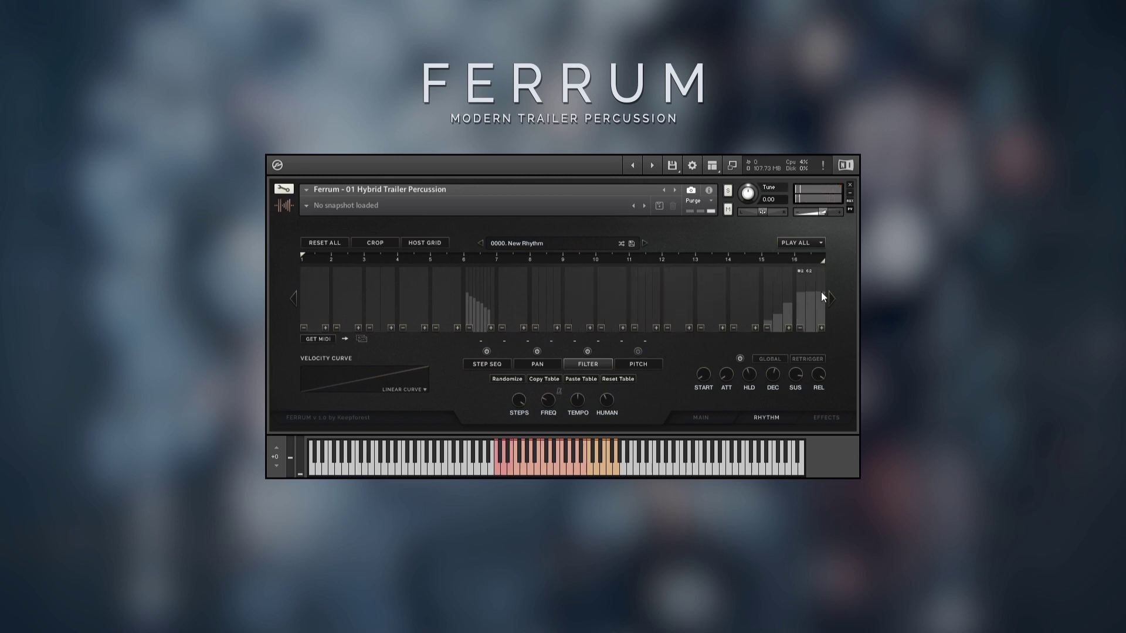
Draw a pitch table with steps 1 and 4 raised, step 7 lowered, and a rising ramp across steps 15 and 16.
click(642, 365)
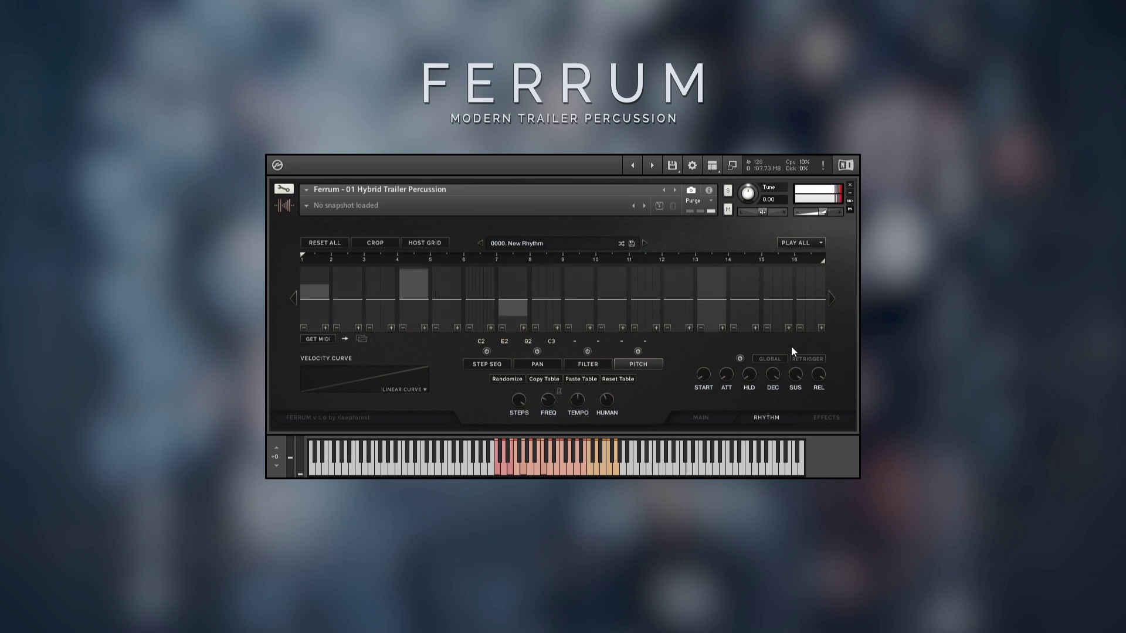
click(767, 297)
click(809, 279)
click(788, 289)
drag(776, 295, 821, 274)
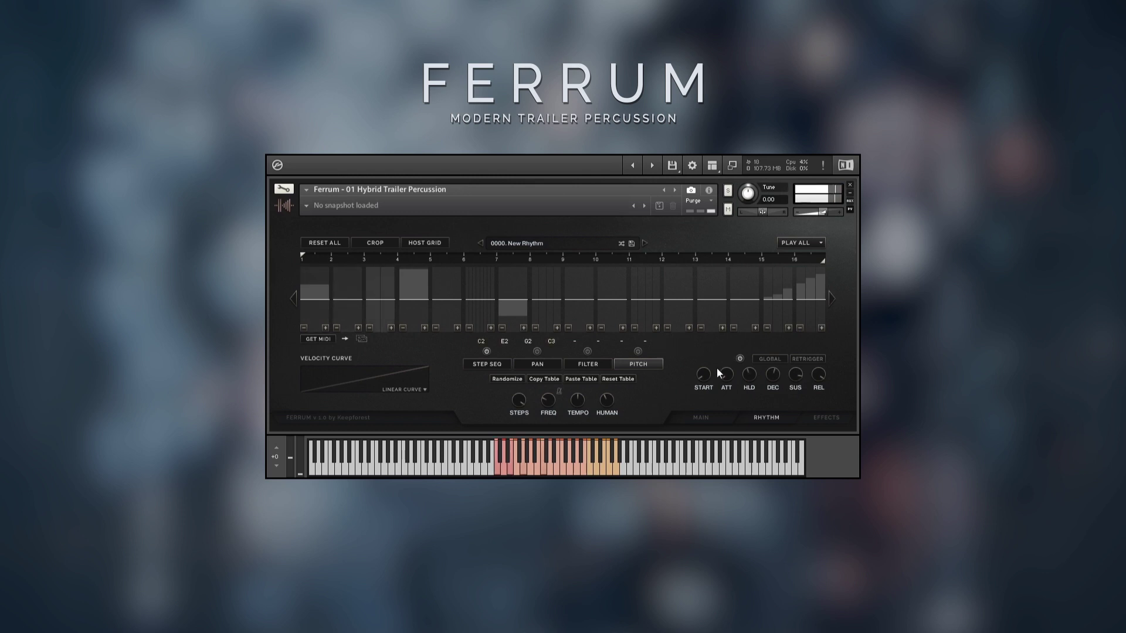
Randomize the emptied step sequence table and adjust its timing, changing the tempo setting and setting the frequency to 1/16.
click(481, 366)
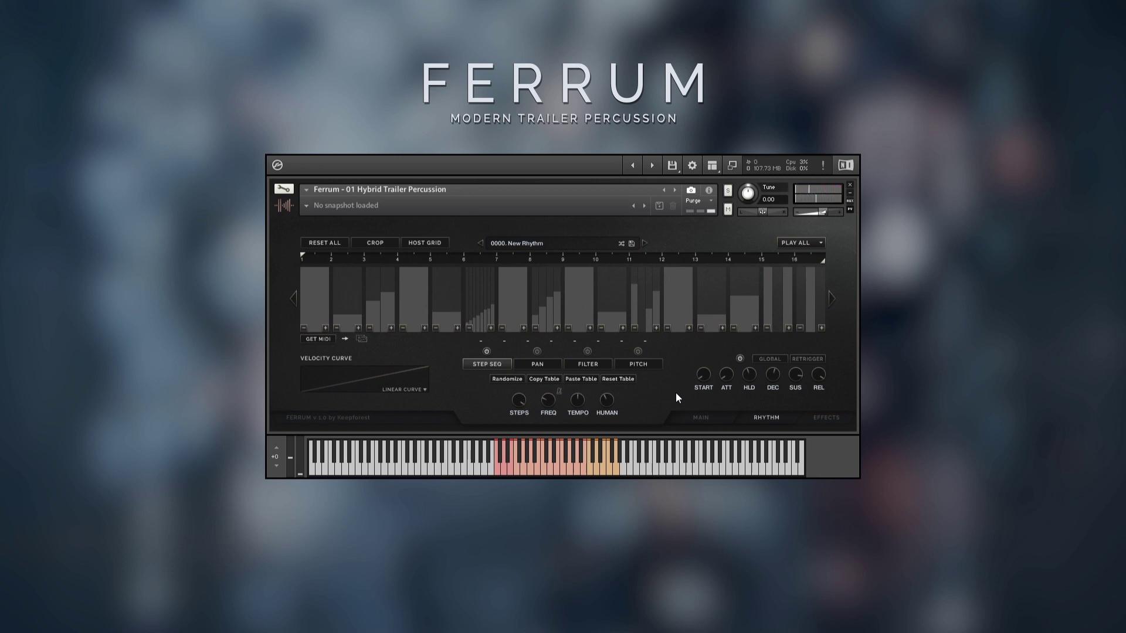
click(580, 404)
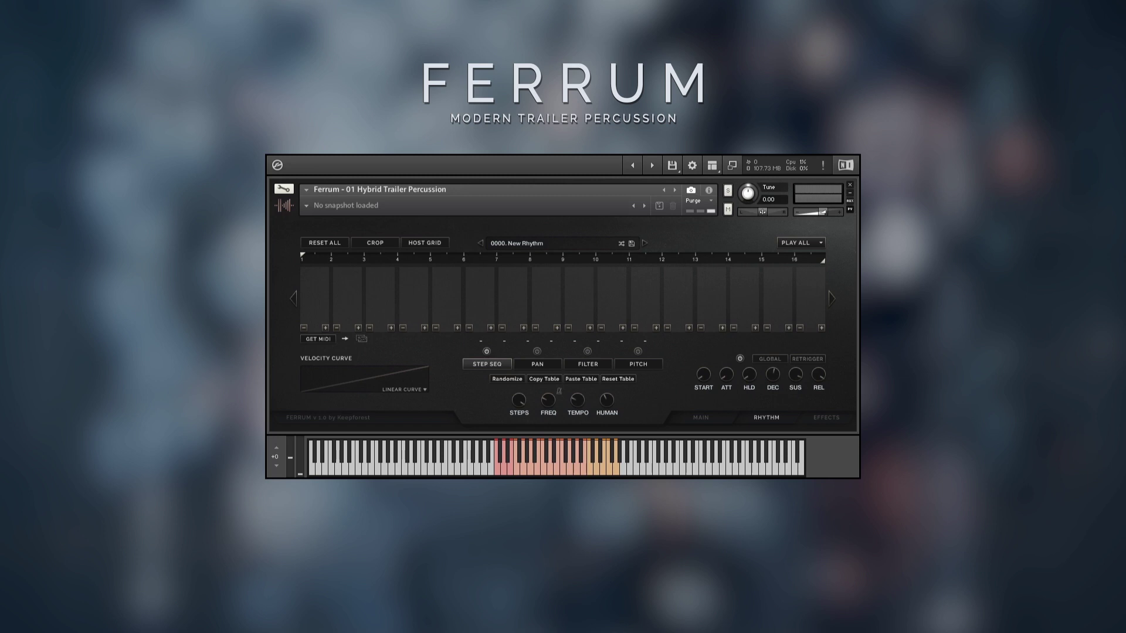
click(510, 382)
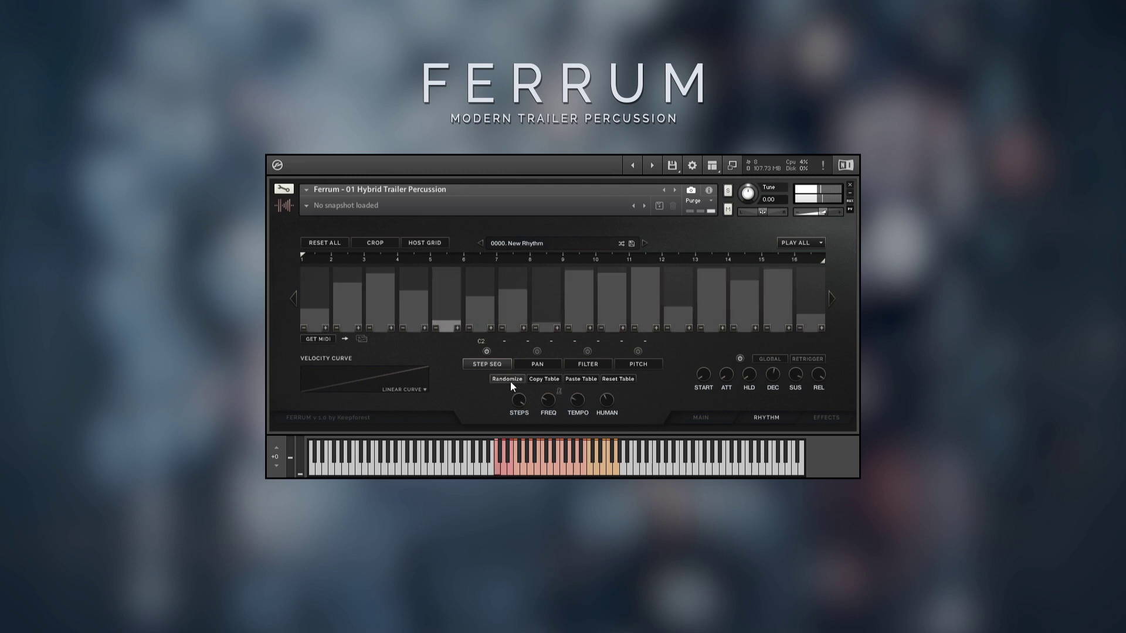
mouse_move(561, 392)
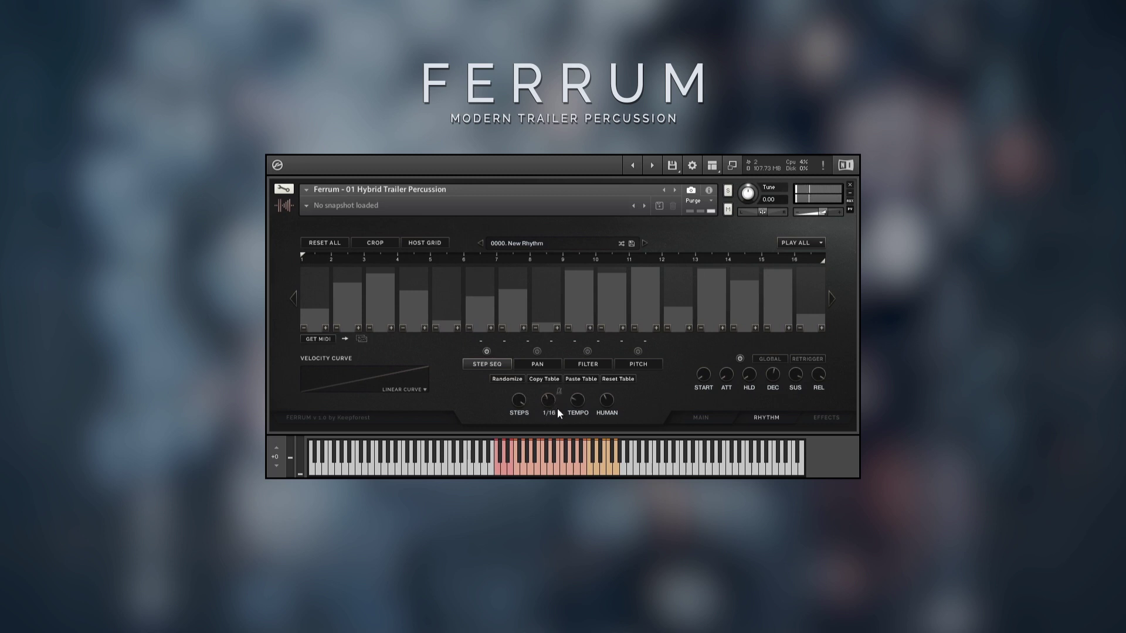
Raise step 1 to full velocity and build rising subdivisions on steps 8, 15 and 16 of the step sequence.
drag(322, 330, 316, 233)
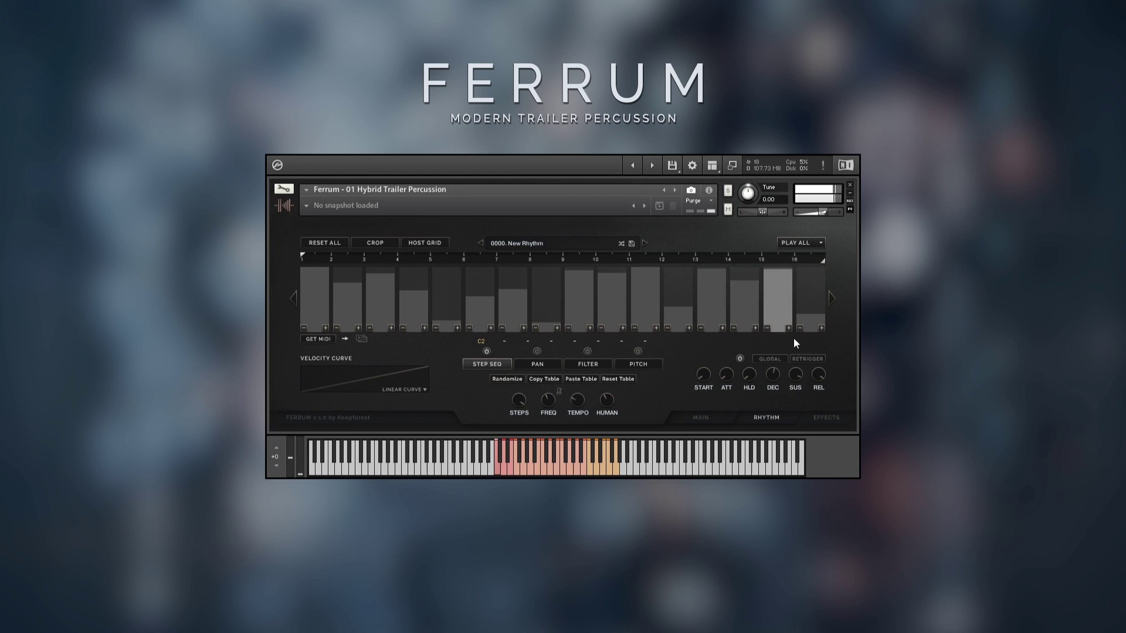
click(770, 309)
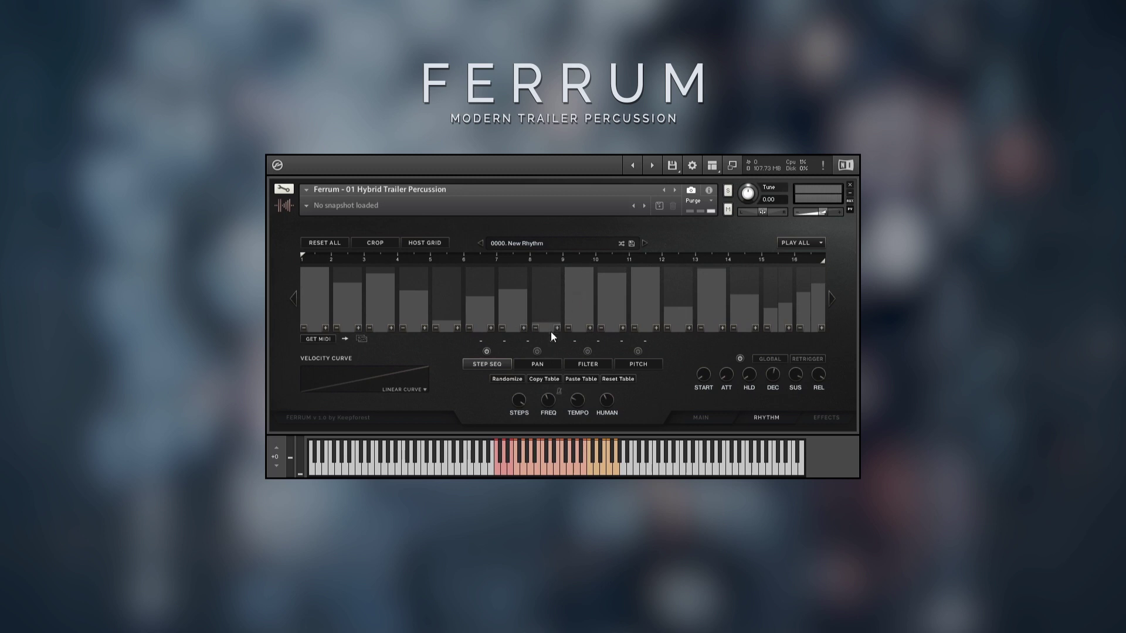
drag(533, 310, 561, 287)
Lower step 2, silence steps 4, 5 and 12, raise steps 3 and 7 to full velocity, and split step 13 in two.
click(355, 311)
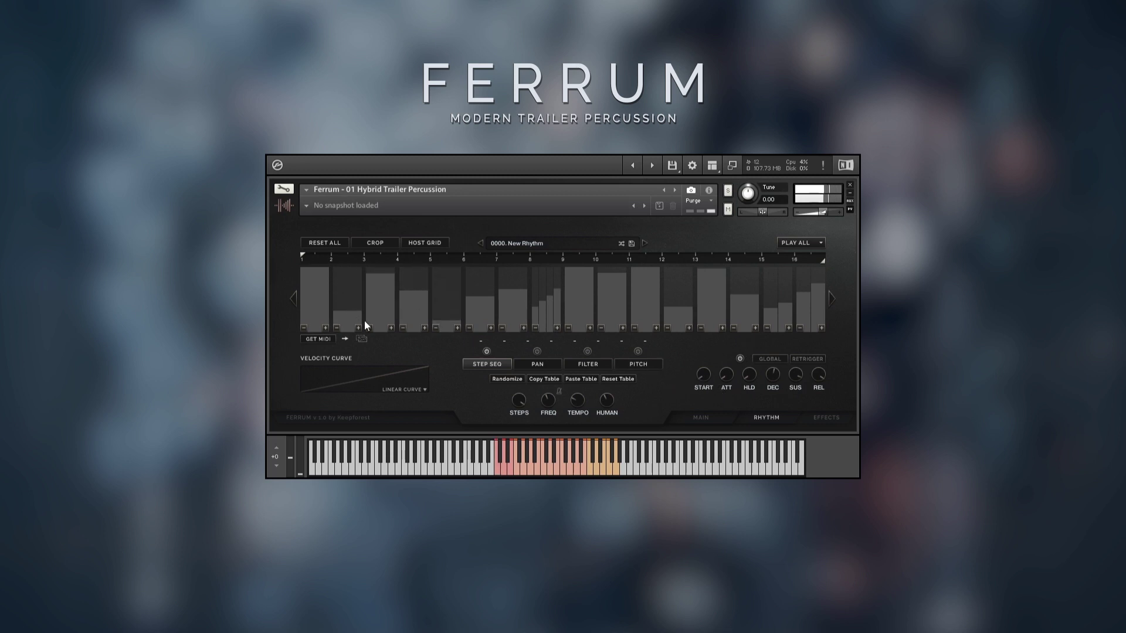
click(410, 320)
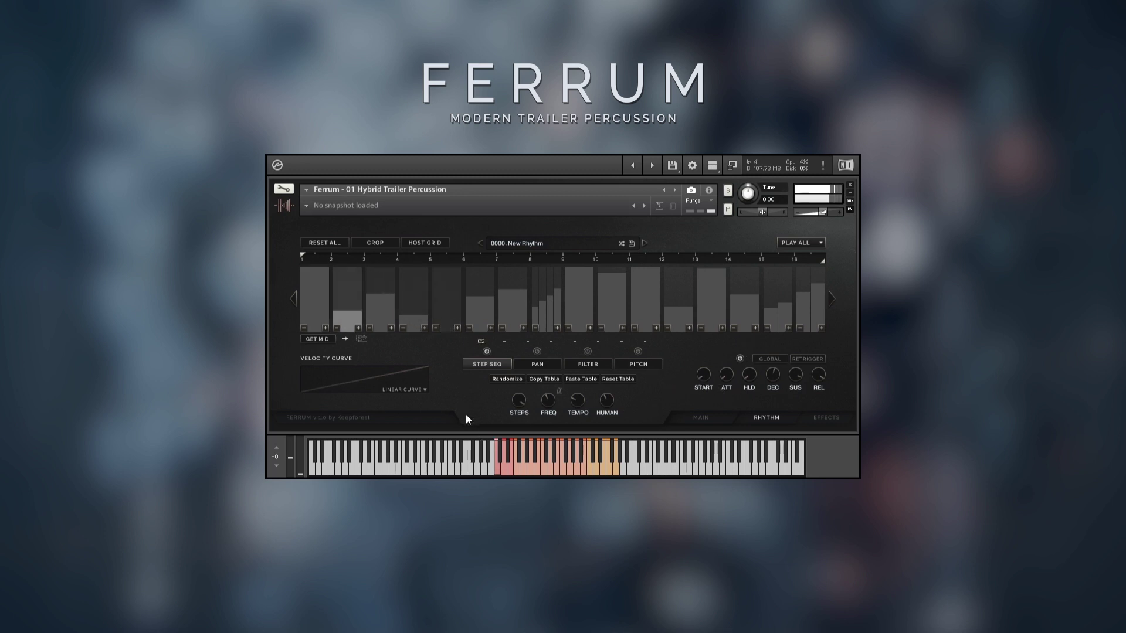
mouse_move(409, 332)
mouse_down()
mouse_move(385, 286)
mouse_move(392, 263)
mouse_up()
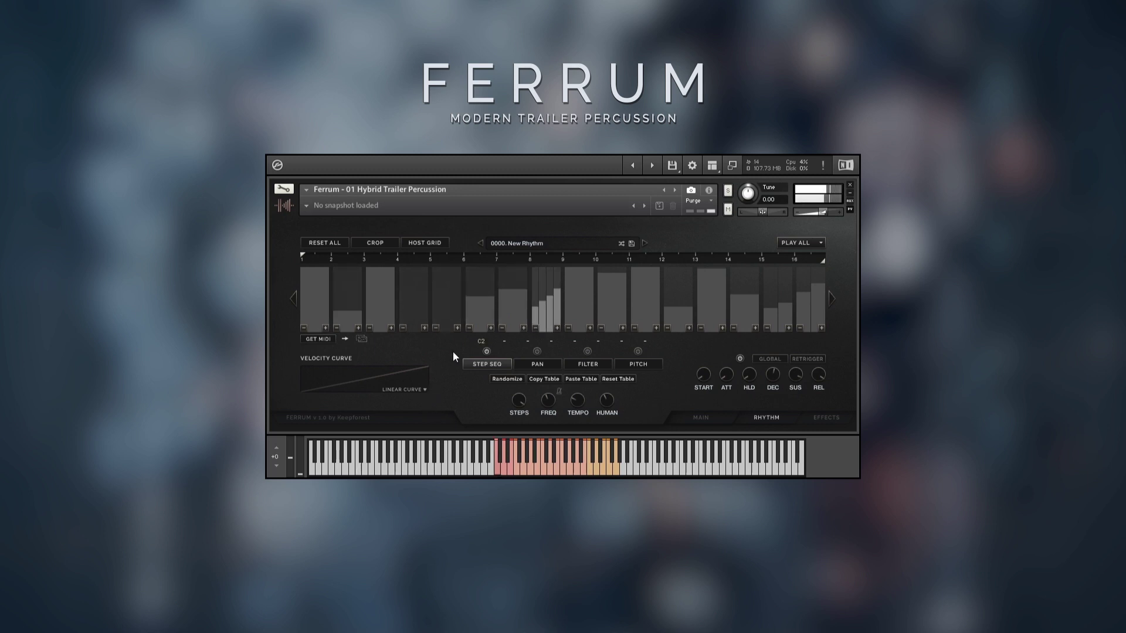
drag(608, 403, 607, 402)
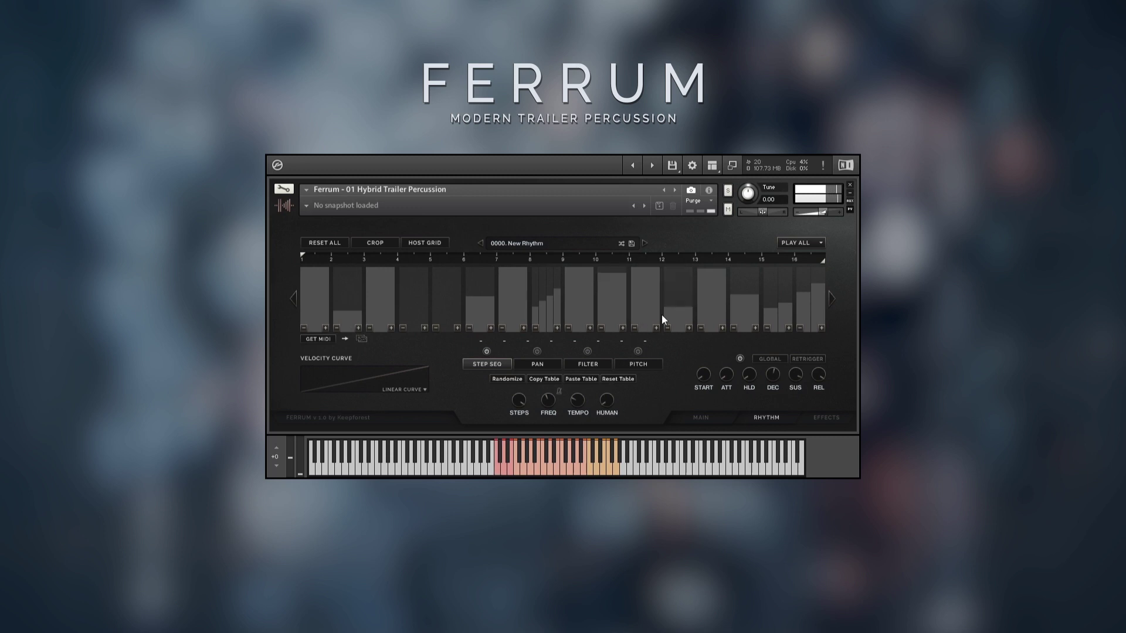
drag(667, 317, 679, 338)
click(722, 328)
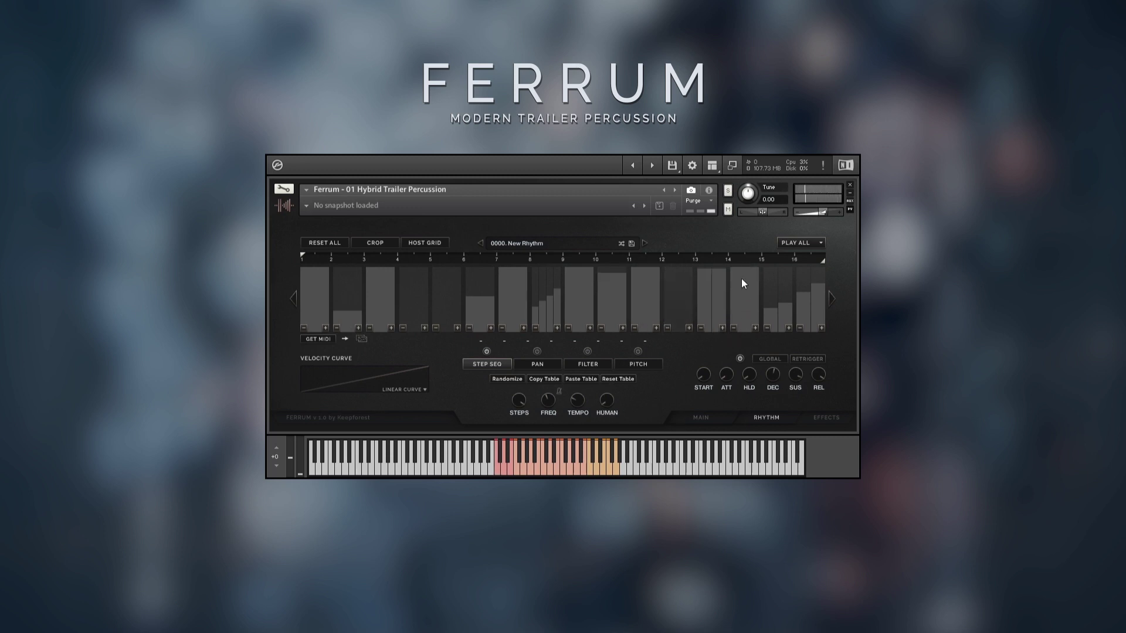
drag(739, 310, 742, 351)
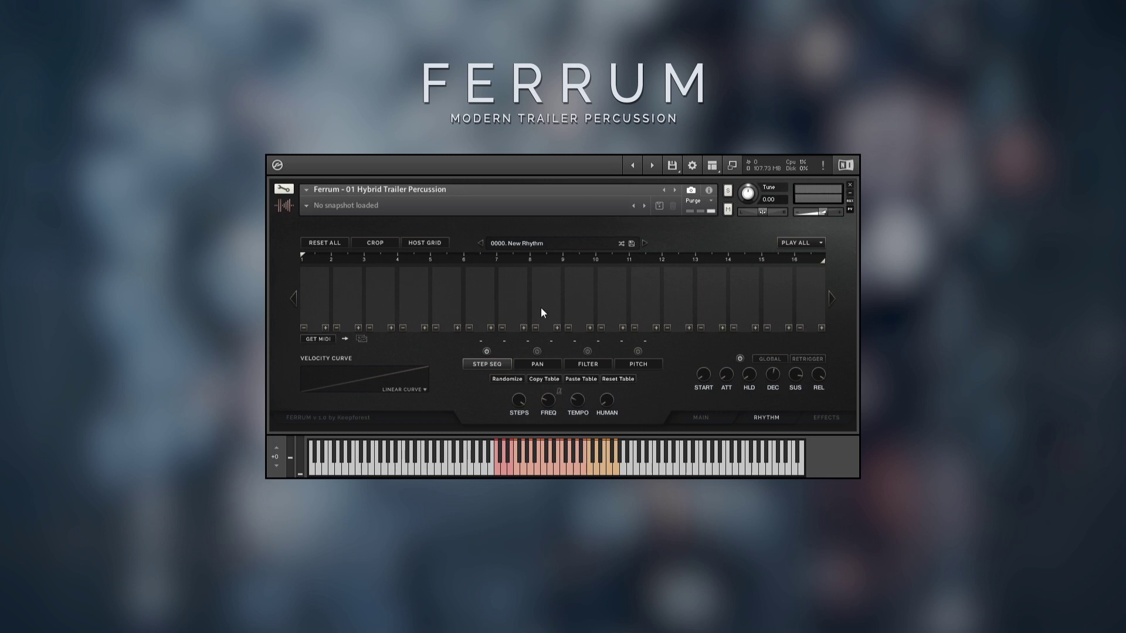
Browse the rhythm library across all categories and load the !Groovy 28 rhythm.
click(540, 241)
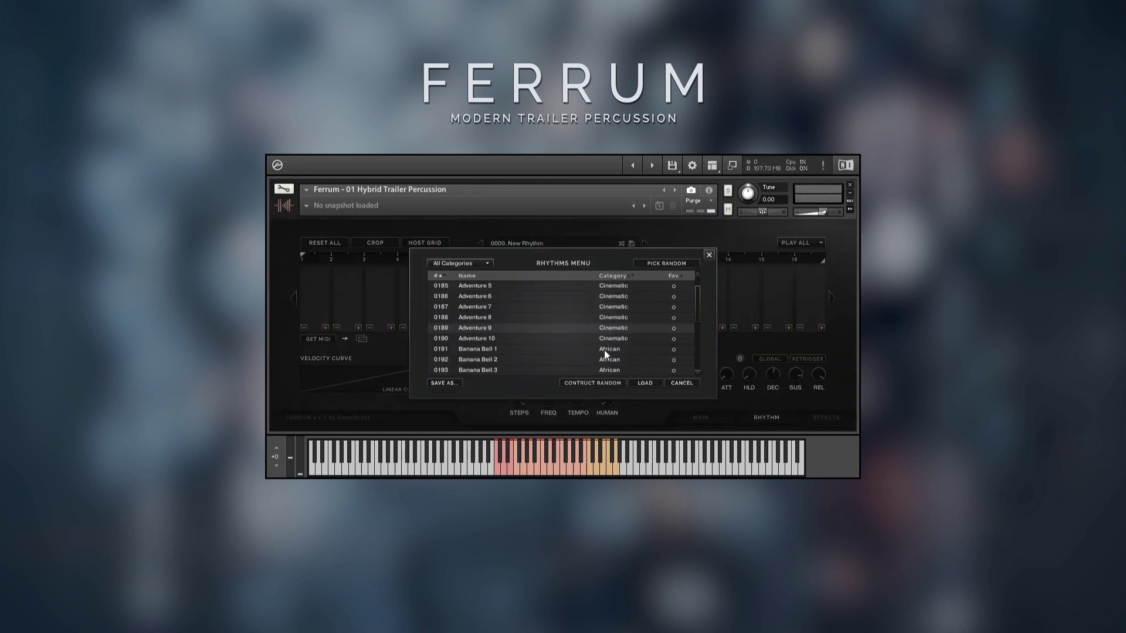
scroll(699, 295, down, 15)
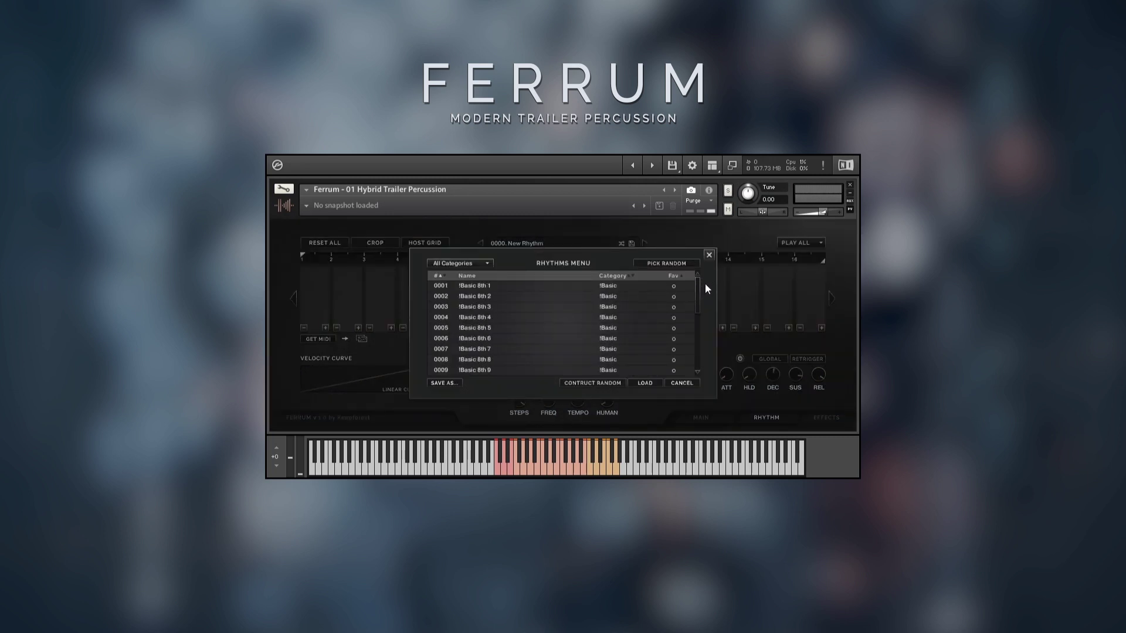
scroll(691, 315, down, 20)
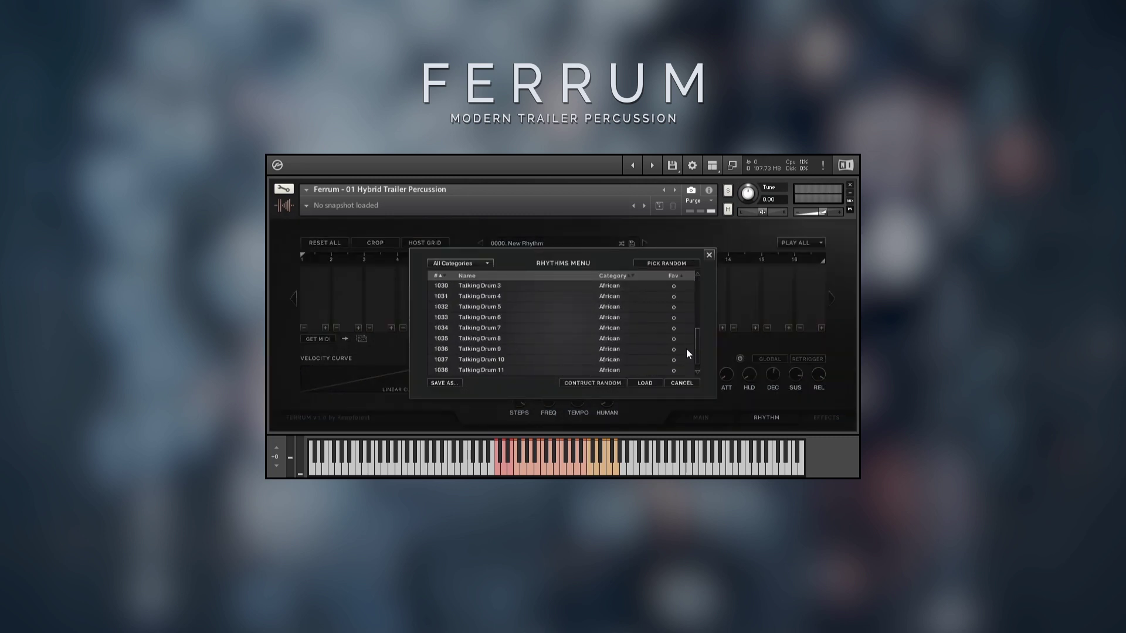
scroll(711, 354, up, 20)
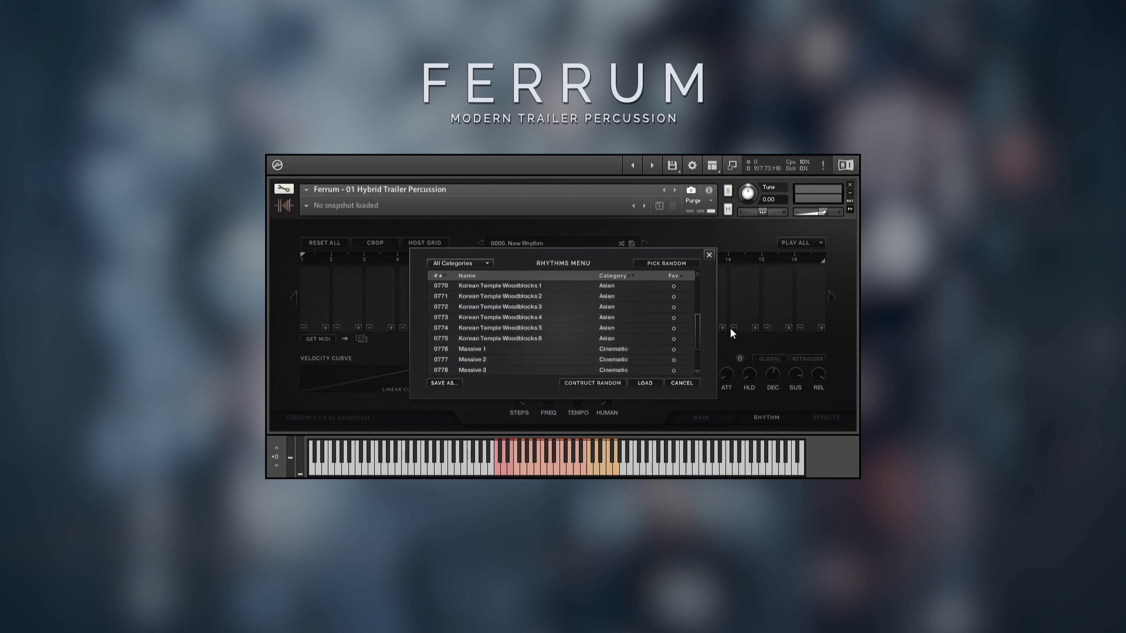
scroll(734, 308, up, 13)
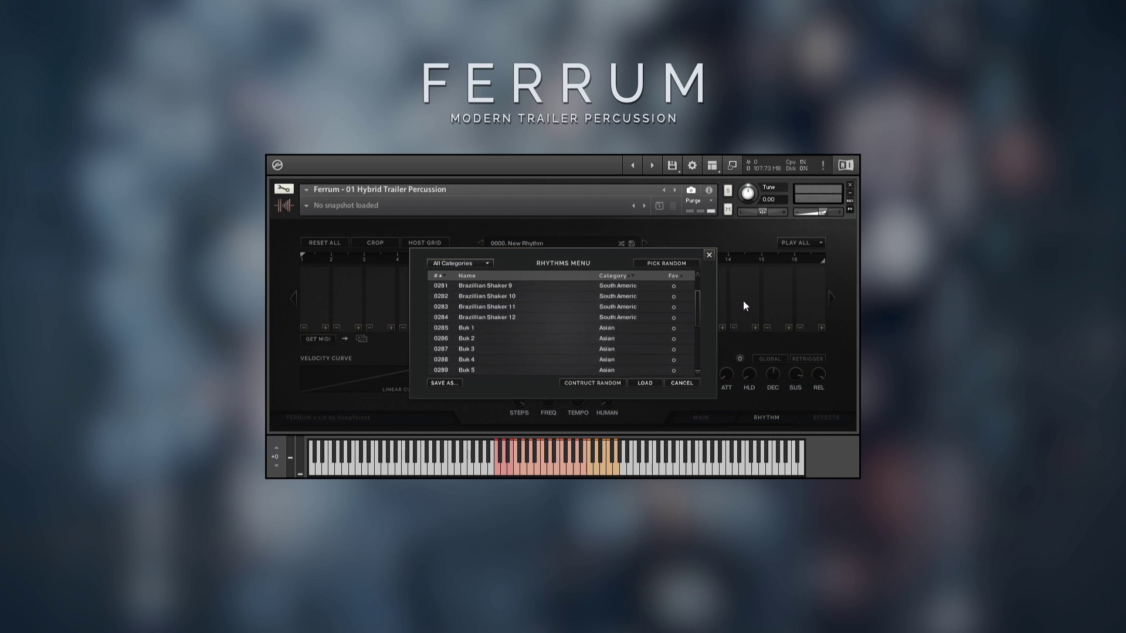
scroll(759, 289, up, 4)
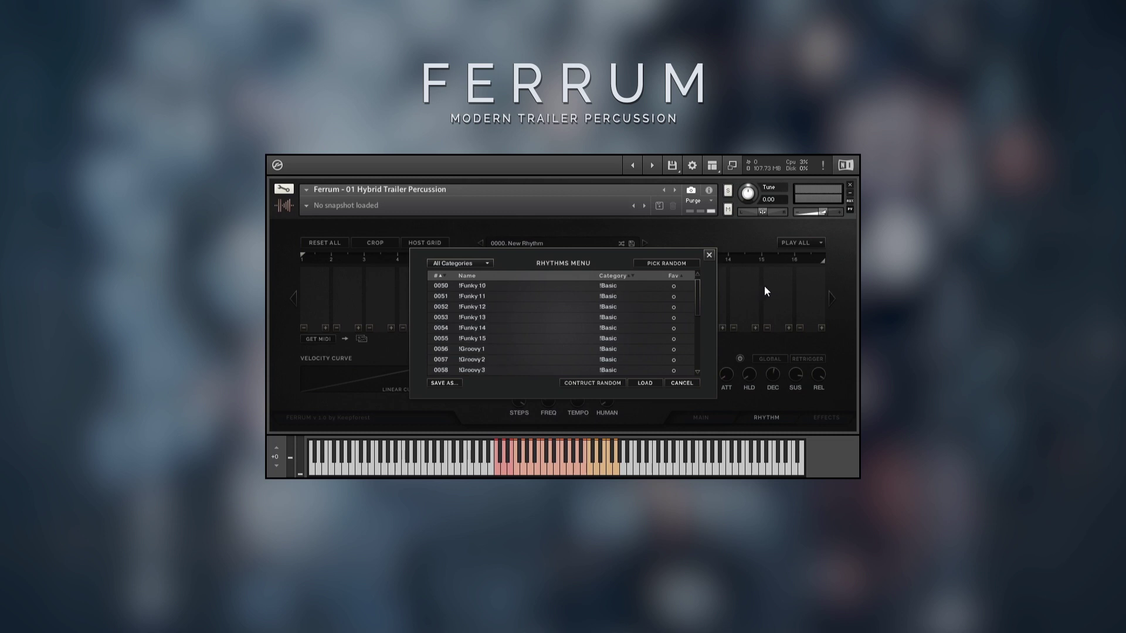
scroll(760, 285, down, 10)
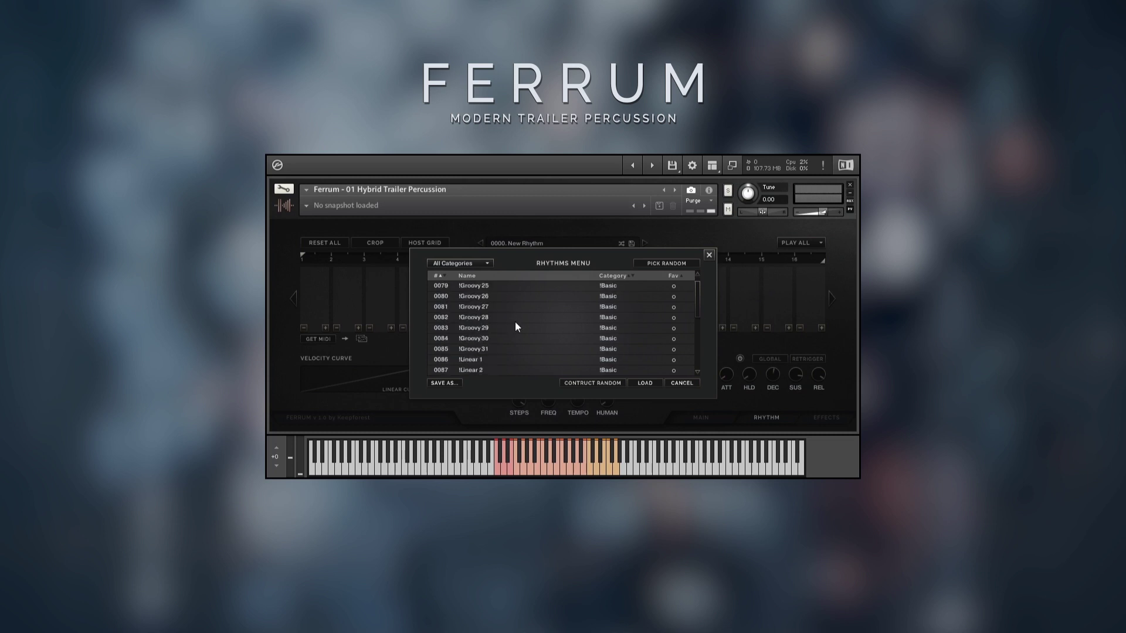
click(643, 383)
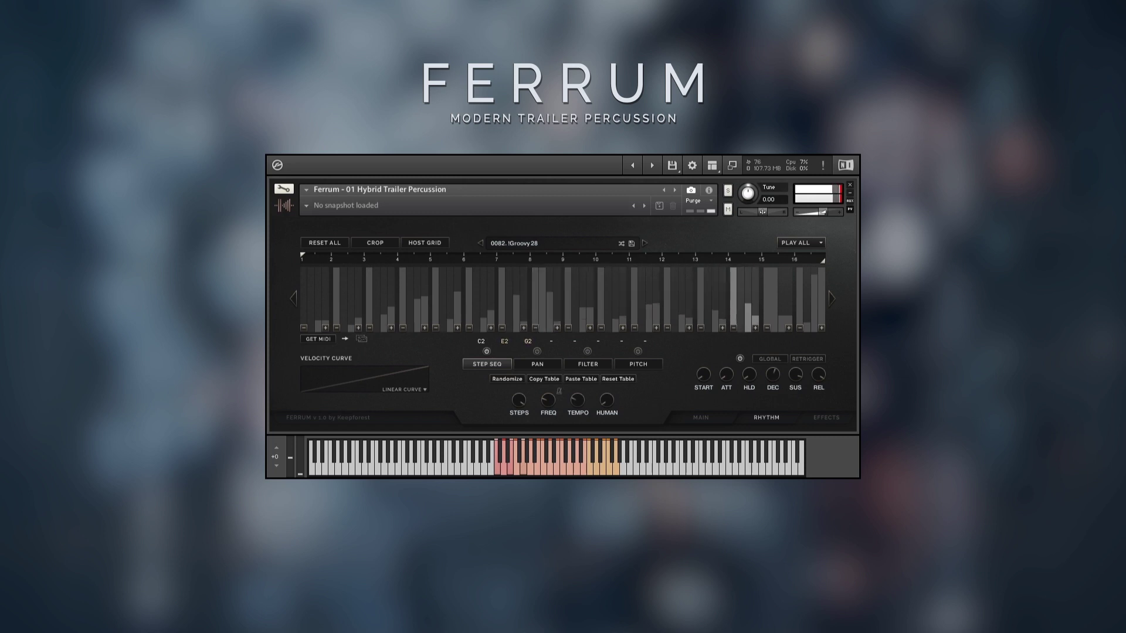
Audition the neighbouring rhythm presets, going back to !Groovy 27 and then forward to load !Linear 1.
click(481, 242)
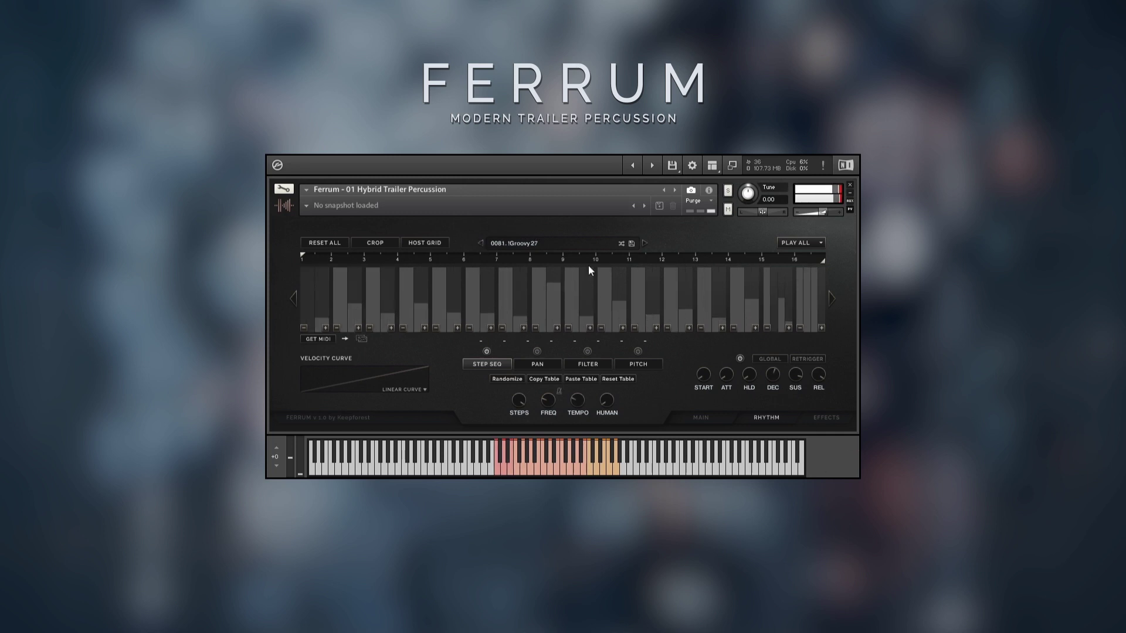
click(646, 242)
click(646, 243)
click(646, 242)
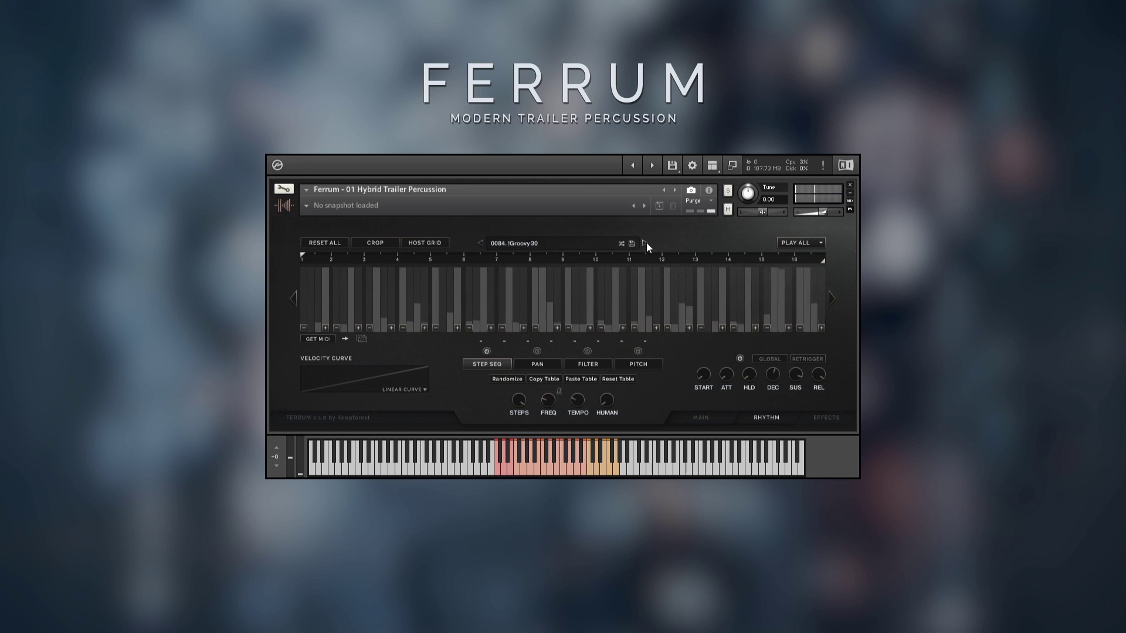
click(646, 242)
click(645, 242)
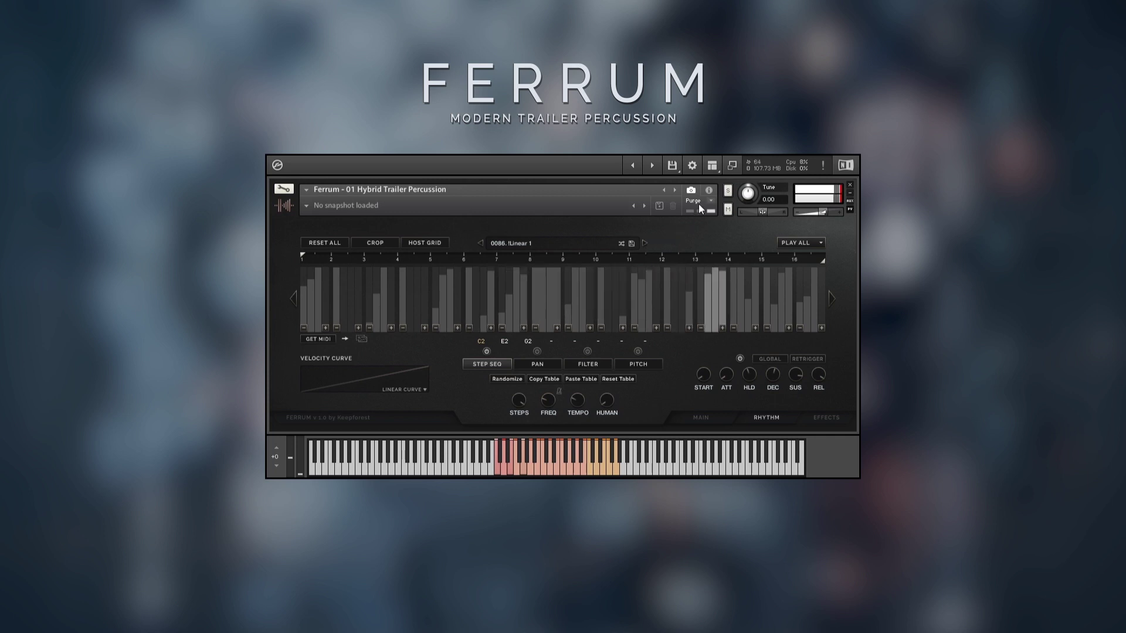
Load a random rhythm preset from the library and turn off the confirmation prompt for random loading.
click(698, 203)
click(672, 245)
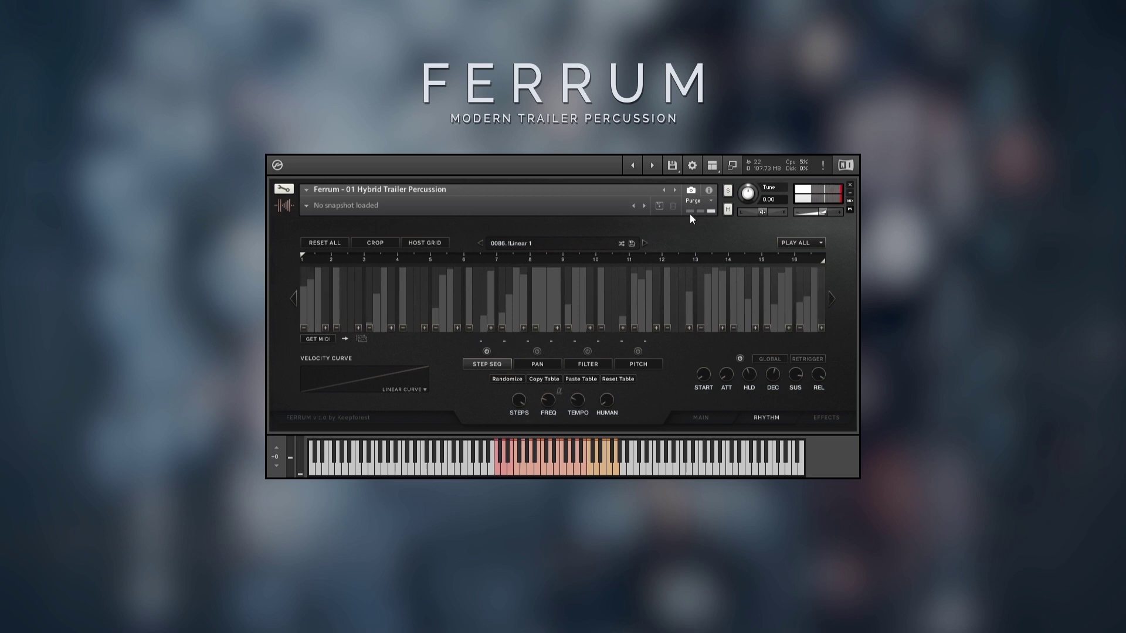
click(621, 244)
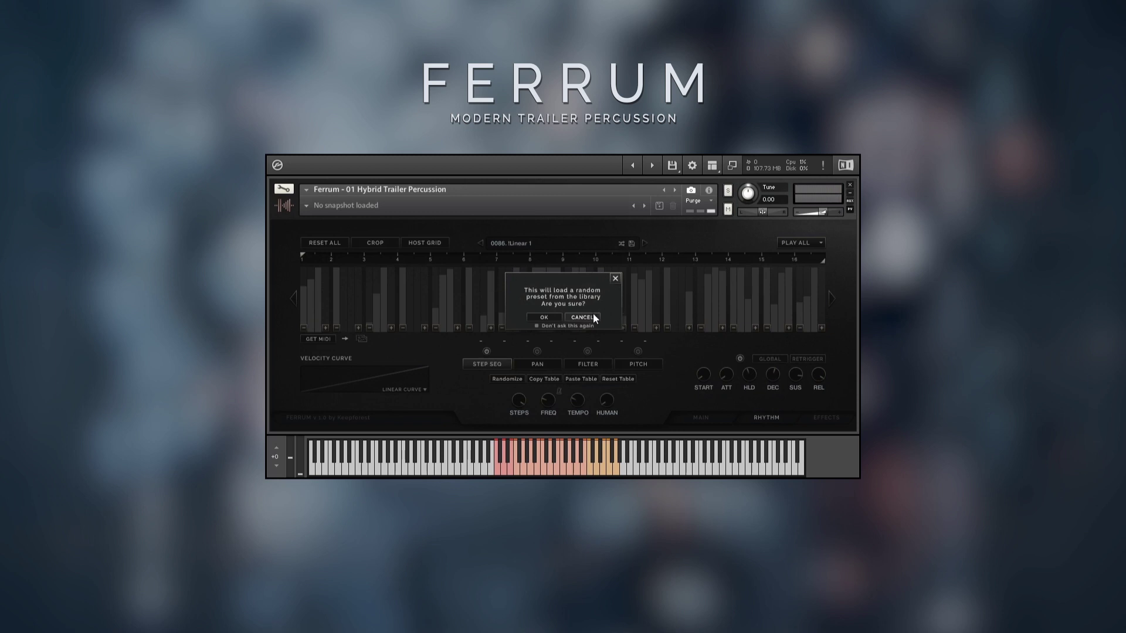
click(537, 325)
click(552, 317)
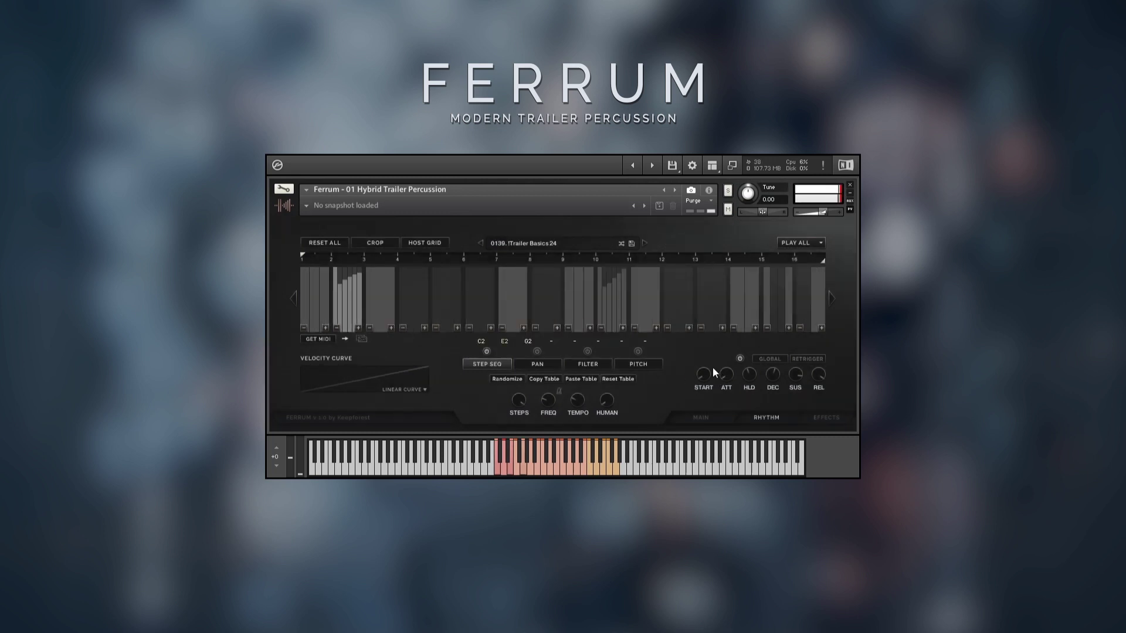
Try a lower rhythm frequency and load successive random presets from the library, ending on Ghatom 22.
drag(551, 408, 556, 465)
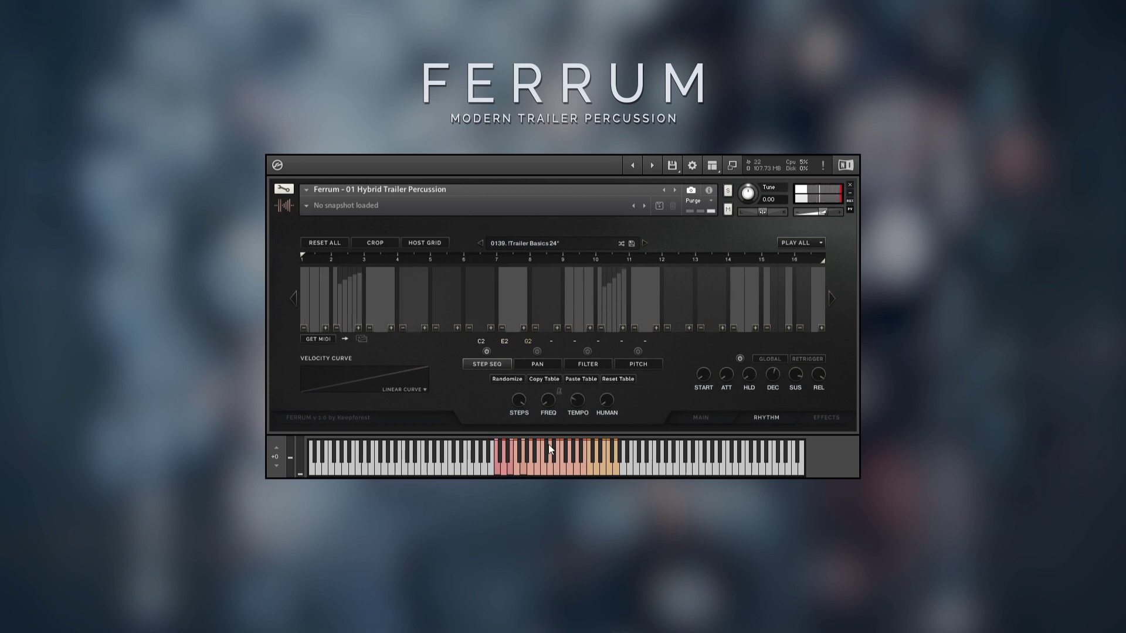
click(622, 243)
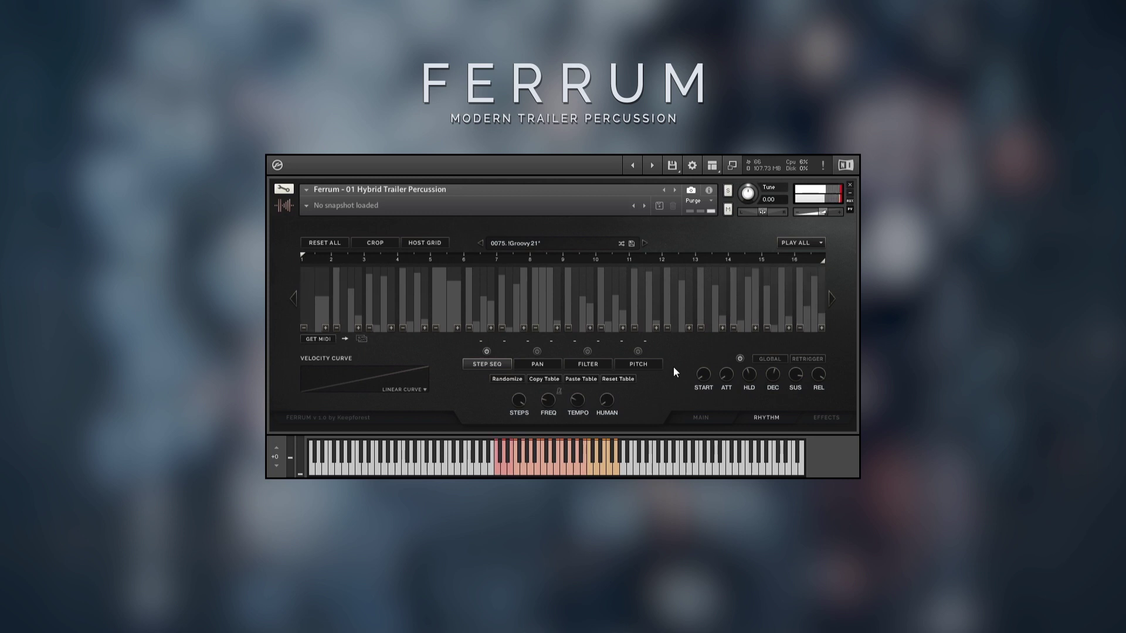
click(622, 244)
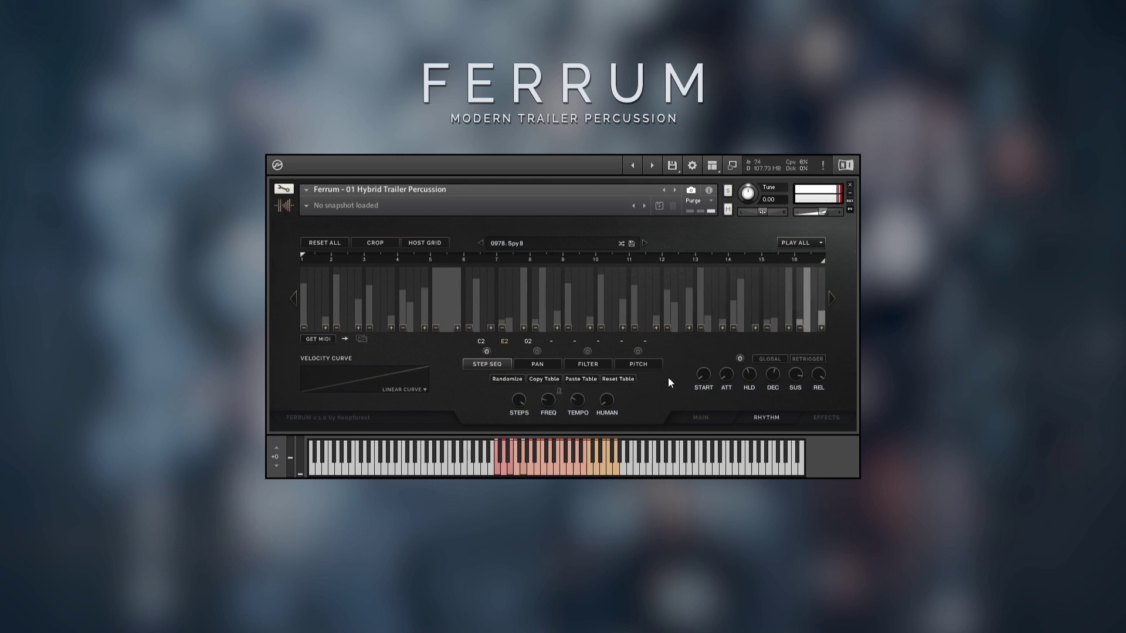
click(621, 243)
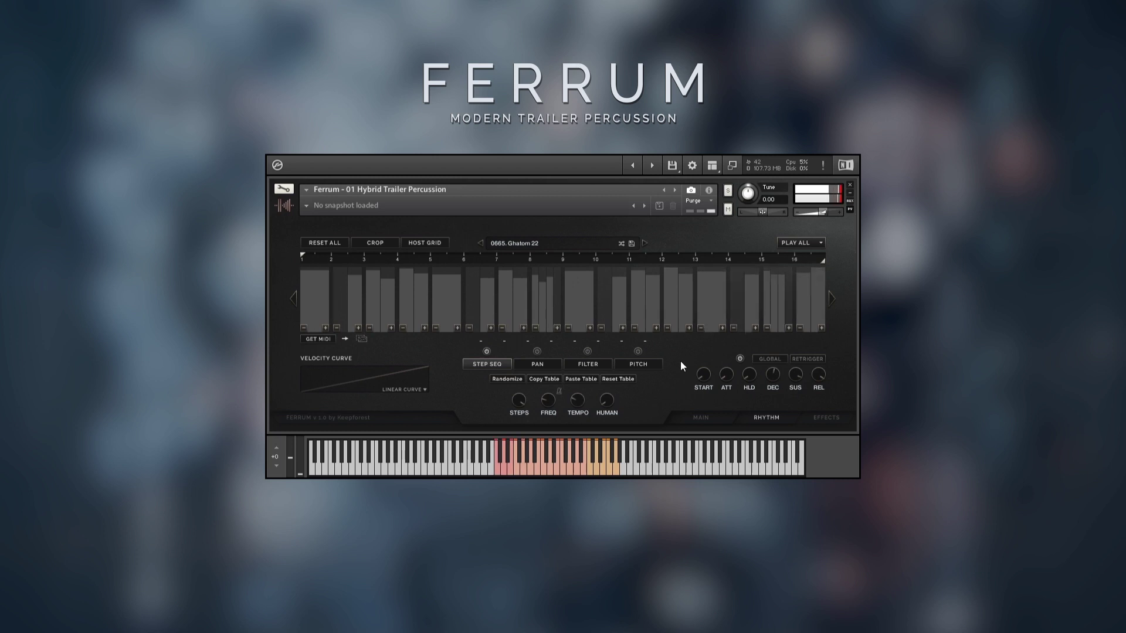
Construct a random rhythm from parts of the existing rhythms in the library.
click(556, 242)
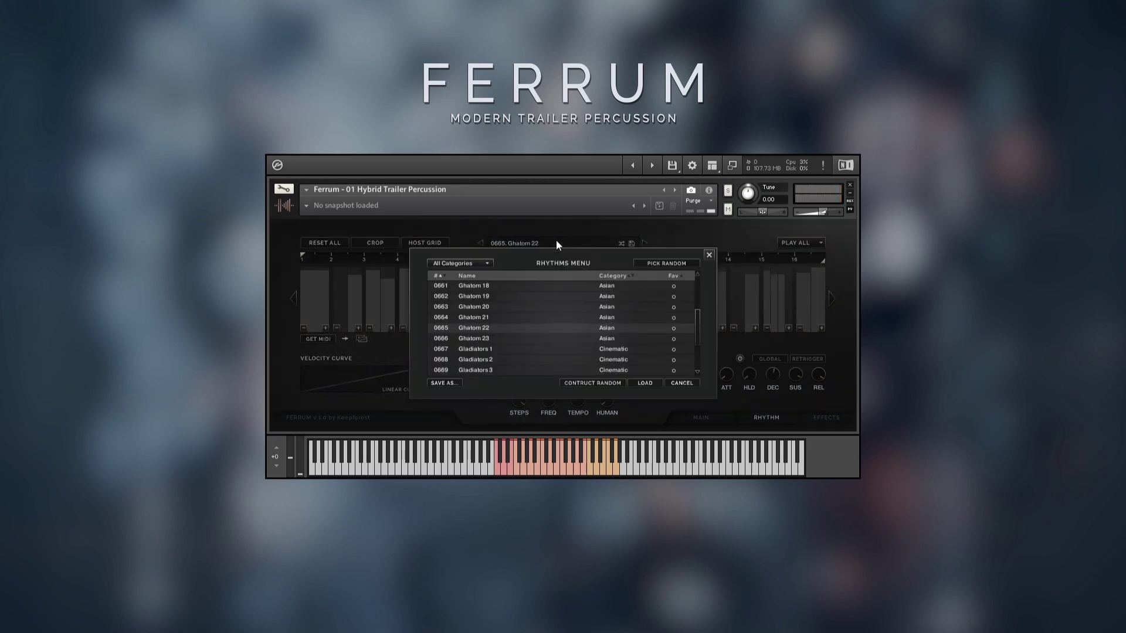
click(582, 384)
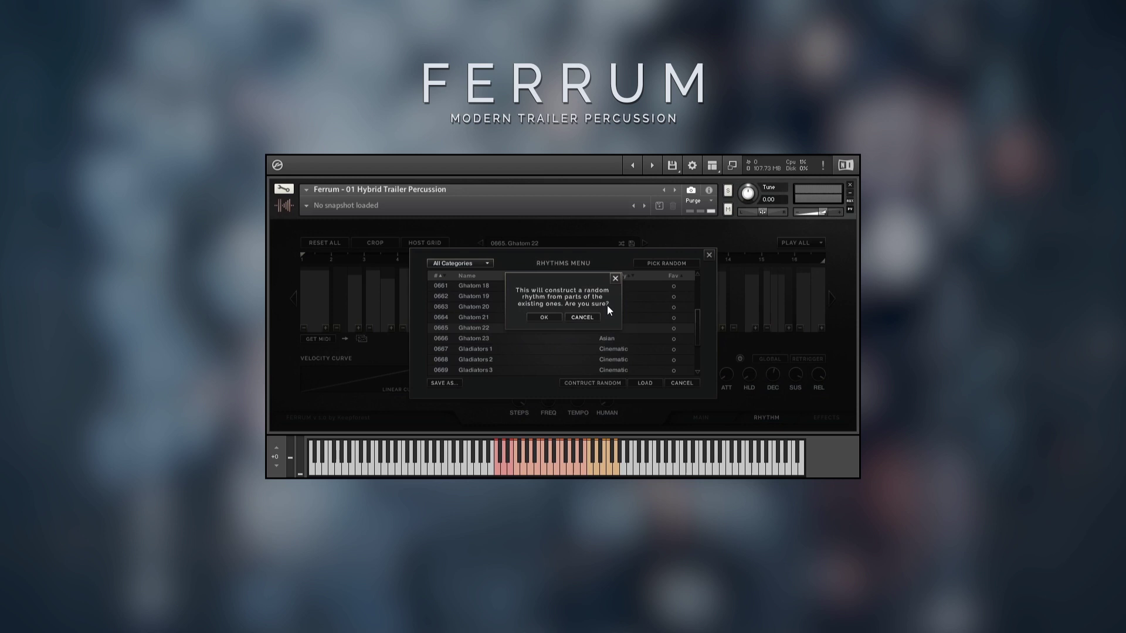
click(541, 316)
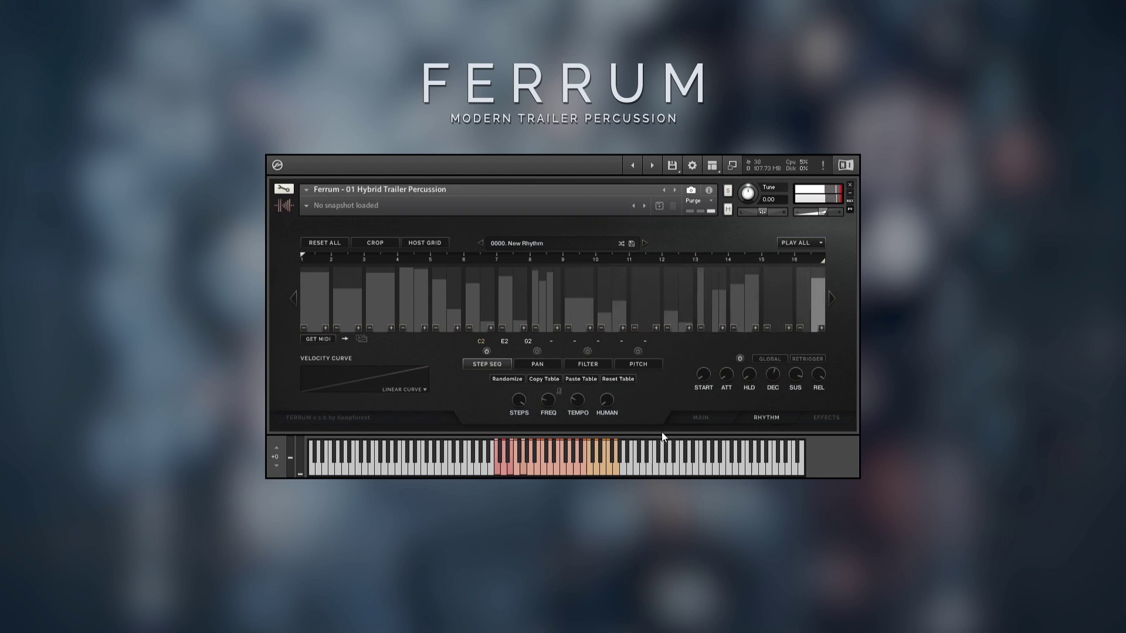
Filter the rhythm library to the Action category, load Complex Action 16th 9, and move forward through the following presets.
click(571, 243)
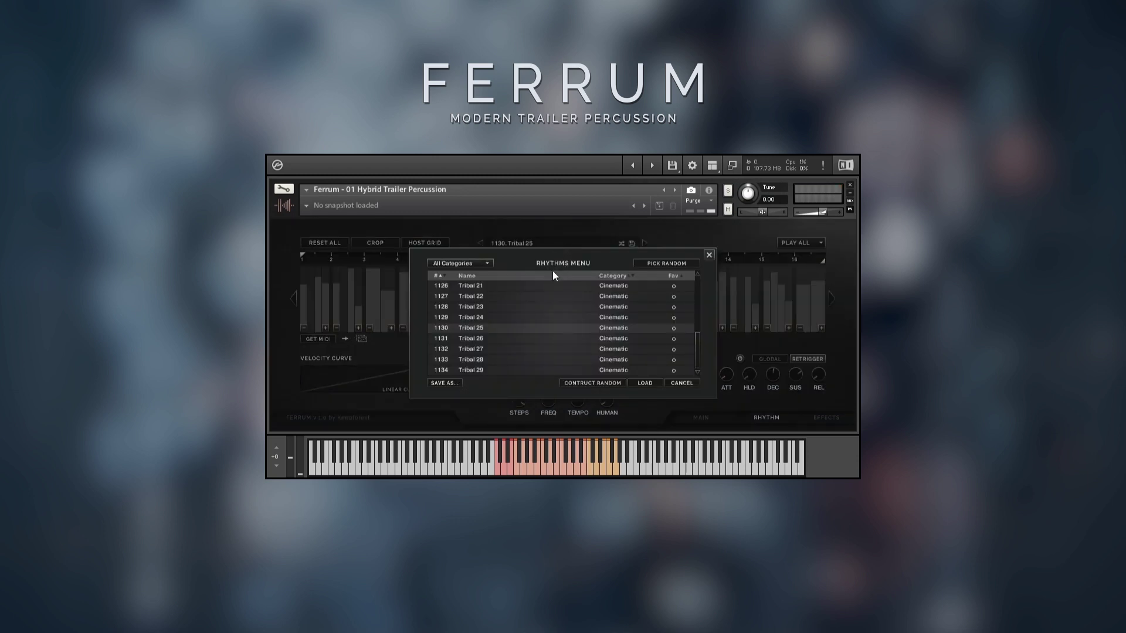
click(474, 265)
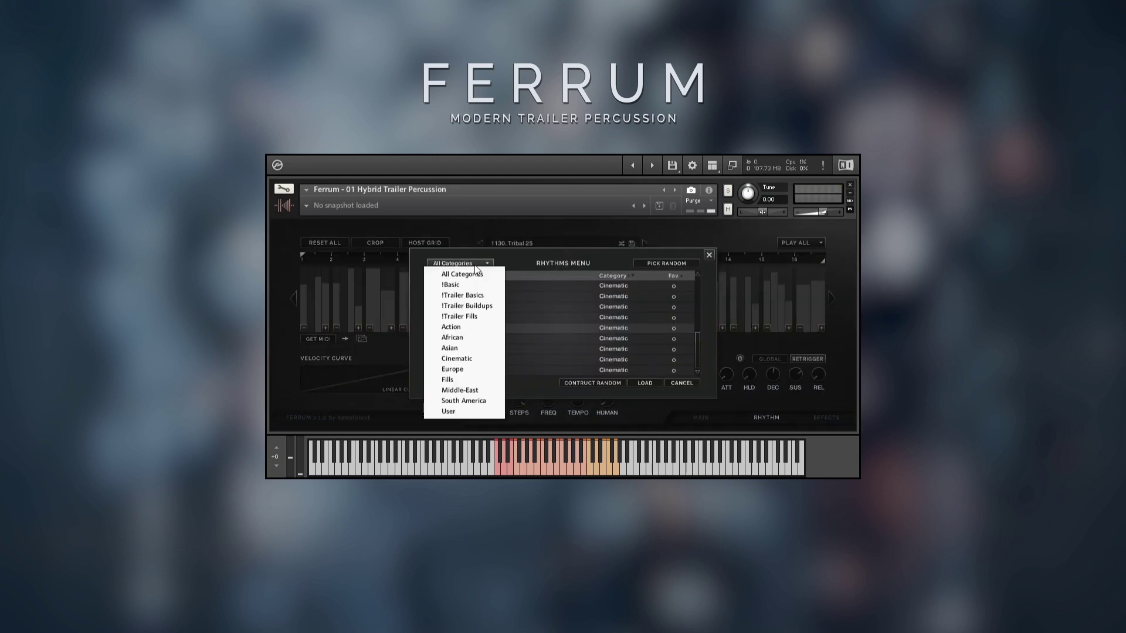
click(455, 327)
drag(697, 297, 698, 357)
click(517, 318)
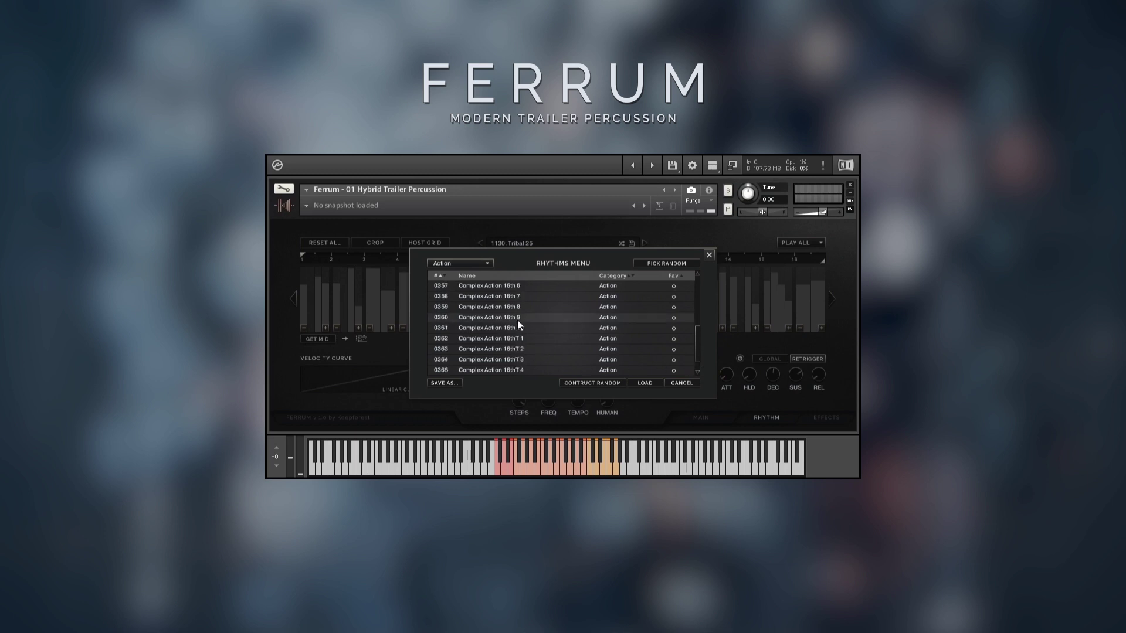
click(643, 383)
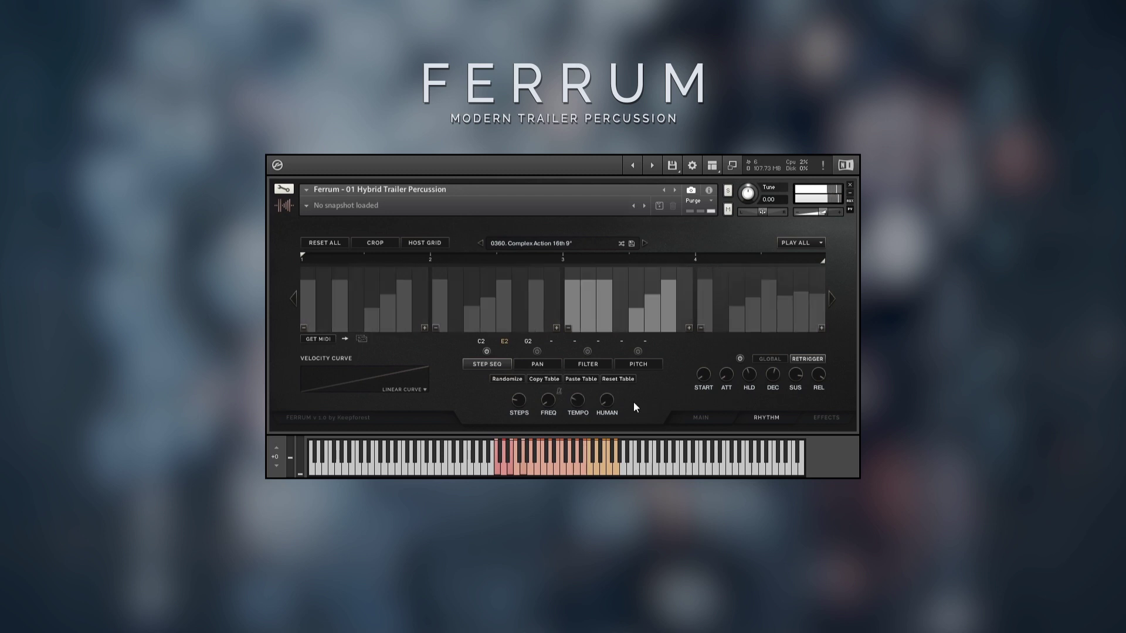
click(645, 243)
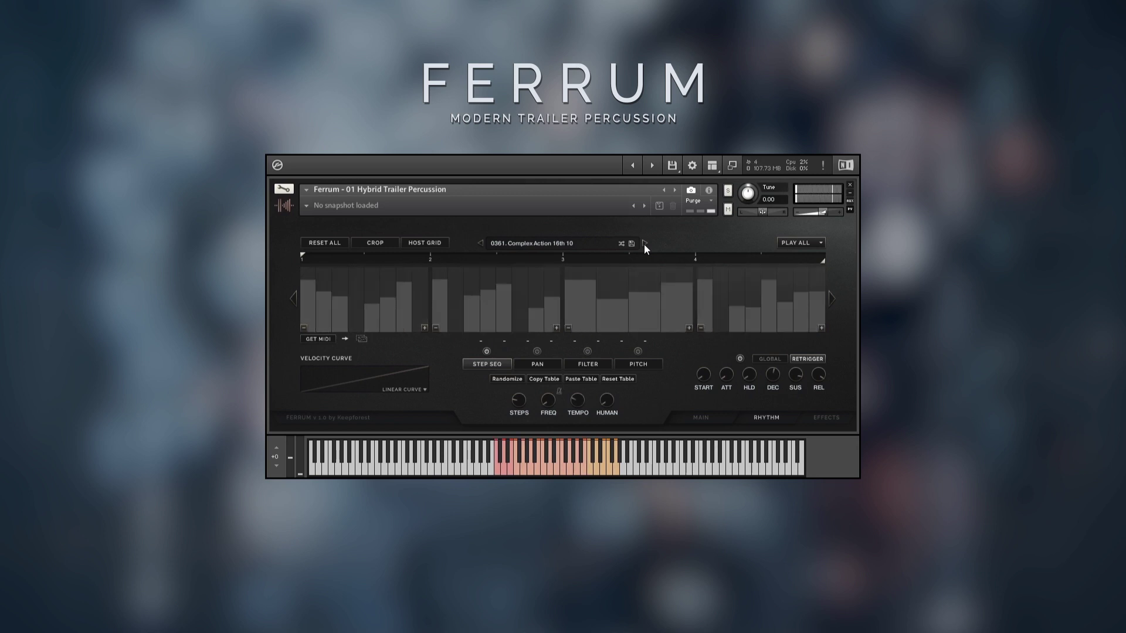
click(644, 243)
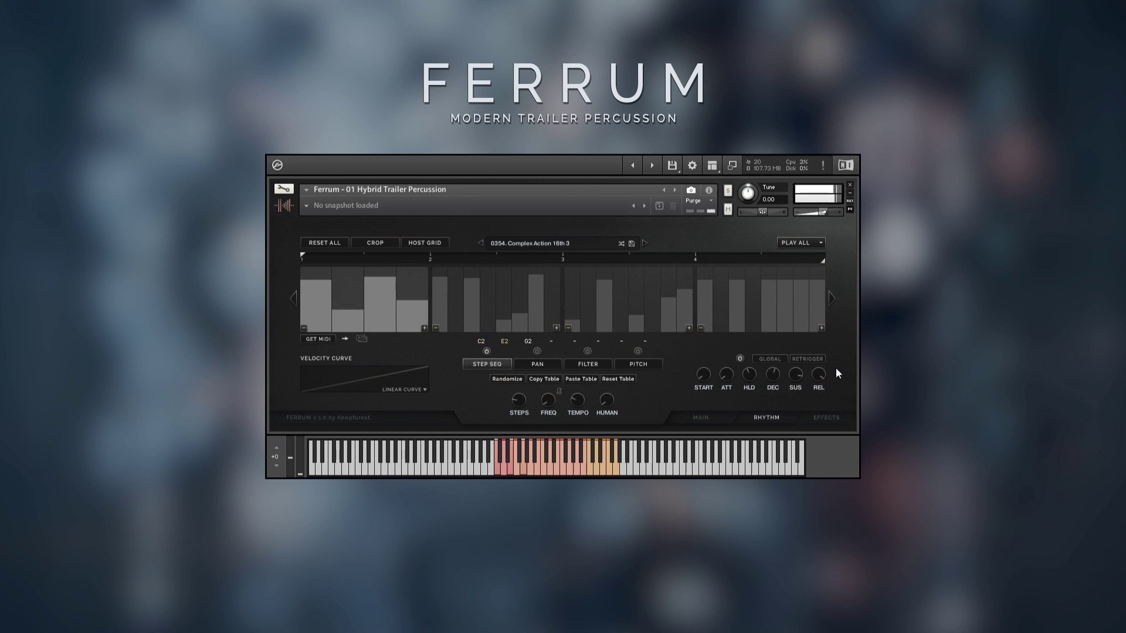
Try raising the rhythm's humanize amount to about 21 ms and bring it back down.
drag(607, 400, 616, 372)
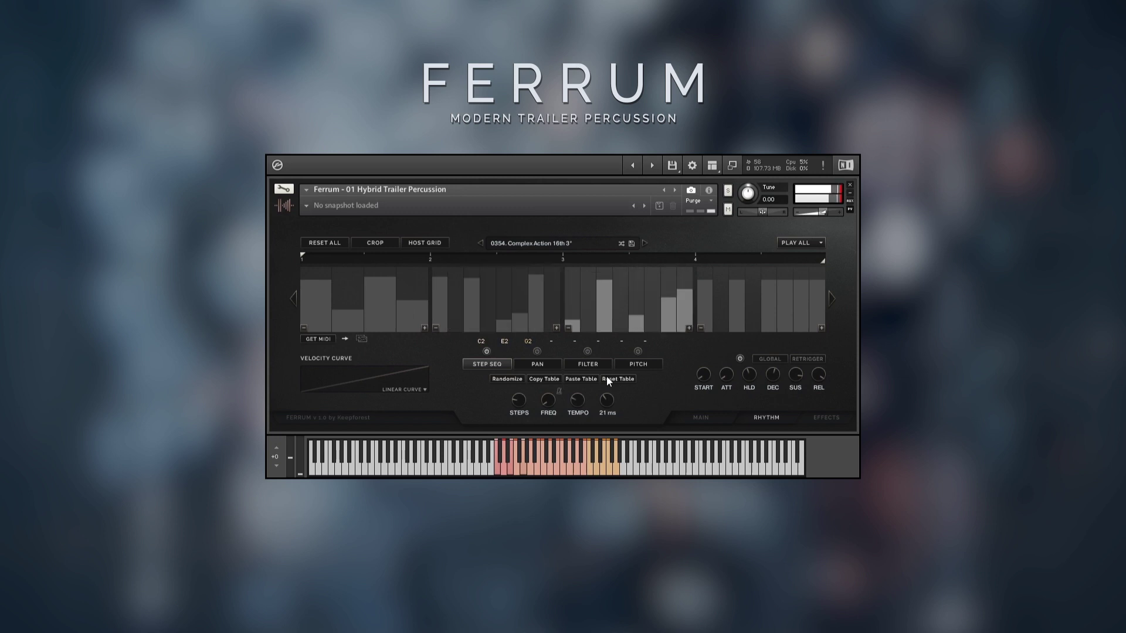
drag(607, 377, 613, 418)
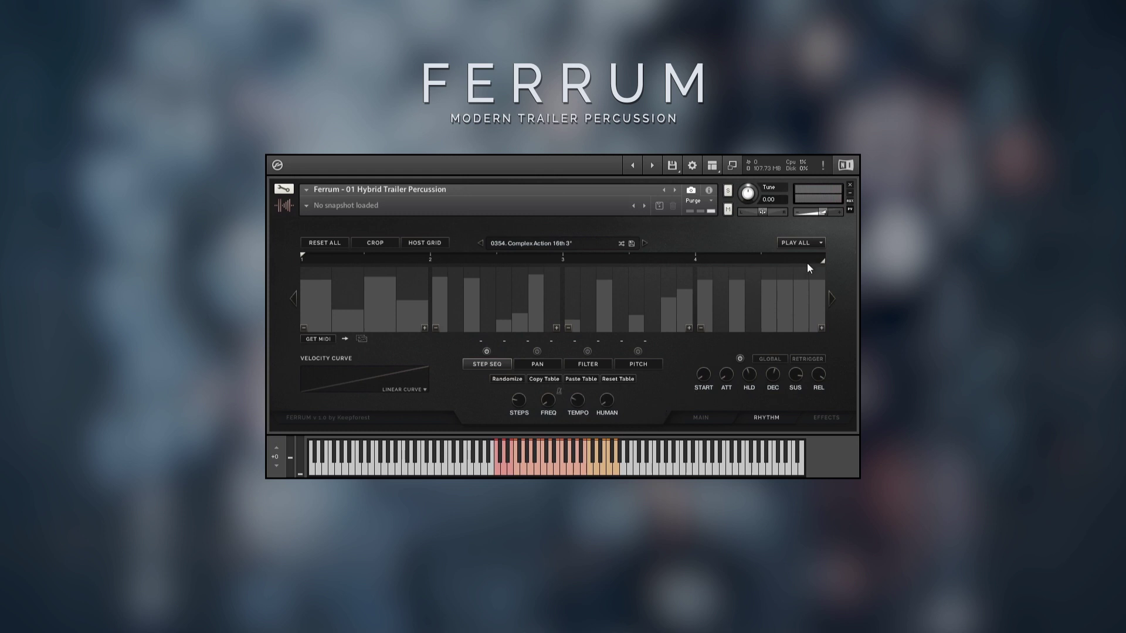
Switch the rhythm's play mode from ascending to descending arpeggio and on to the played-order arpeggio (Arp Ord).
click(812, 244)
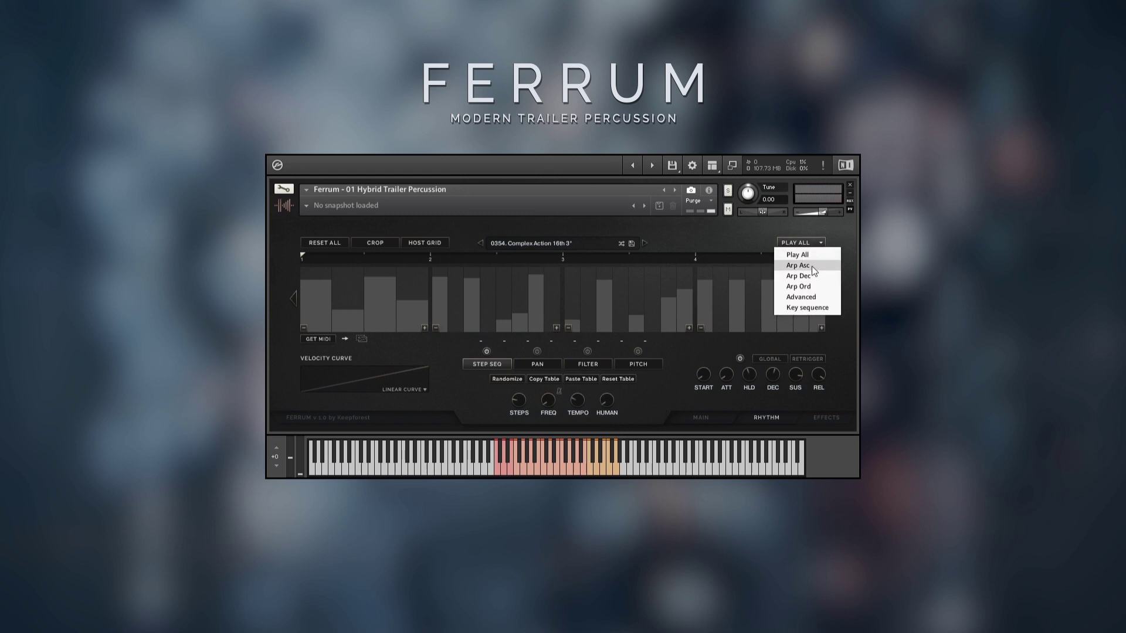
click(814, 270)
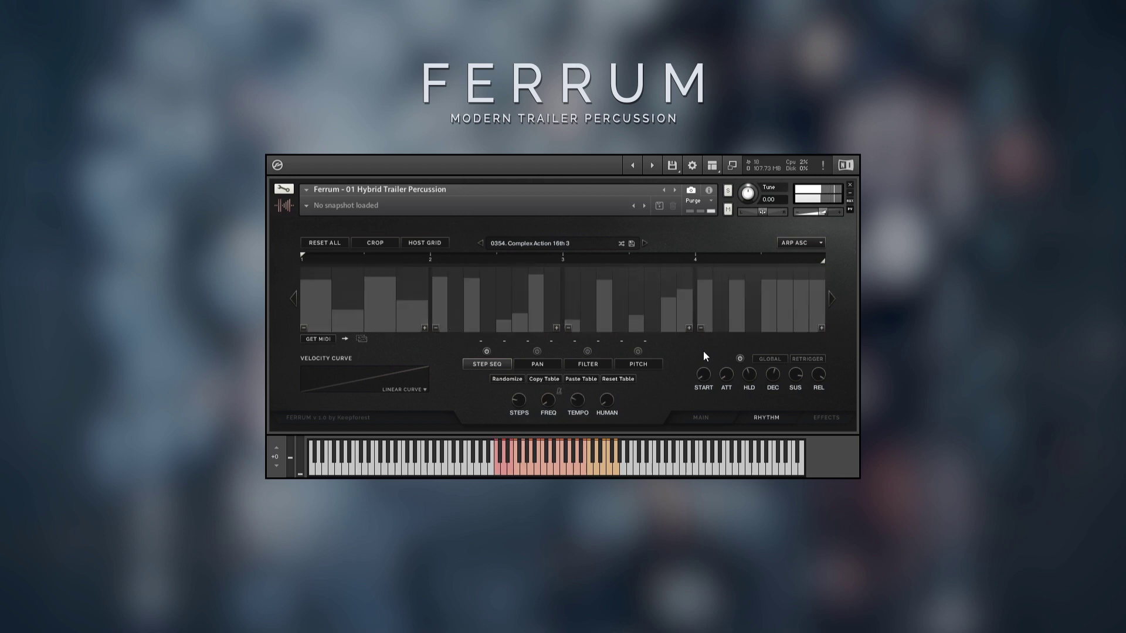
click(800, 244)
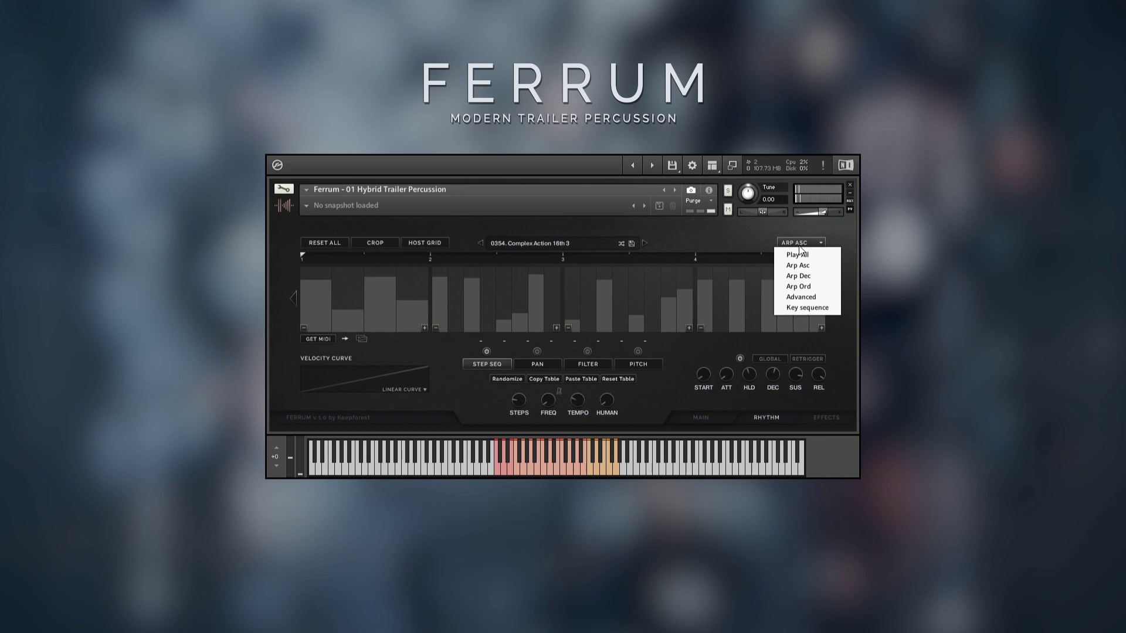
click(799, 276)
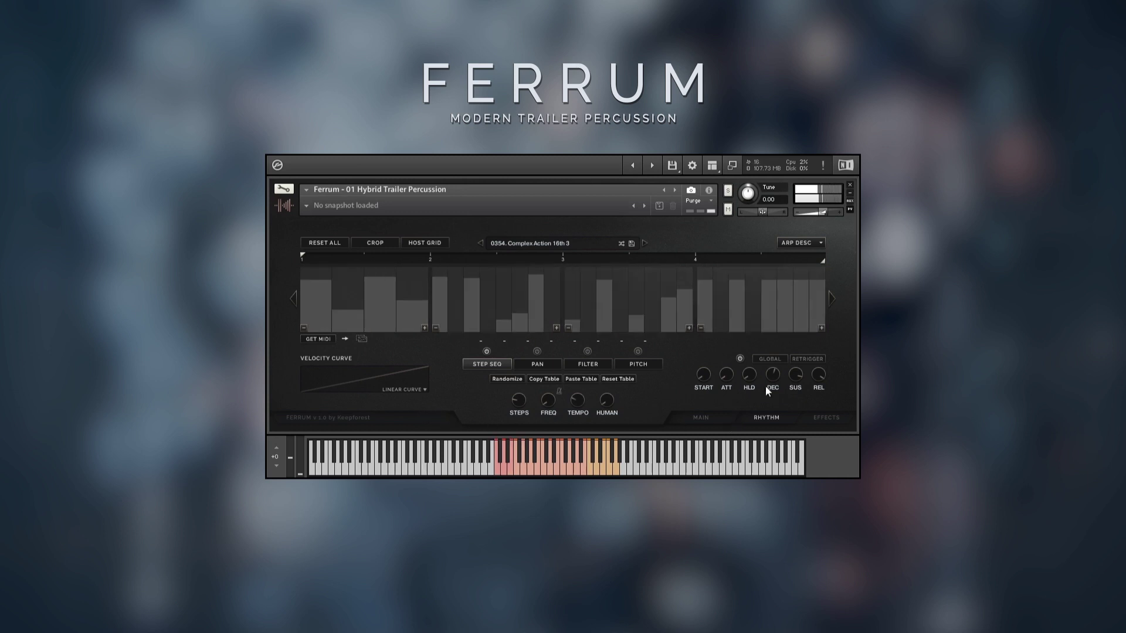
click(814, 244)
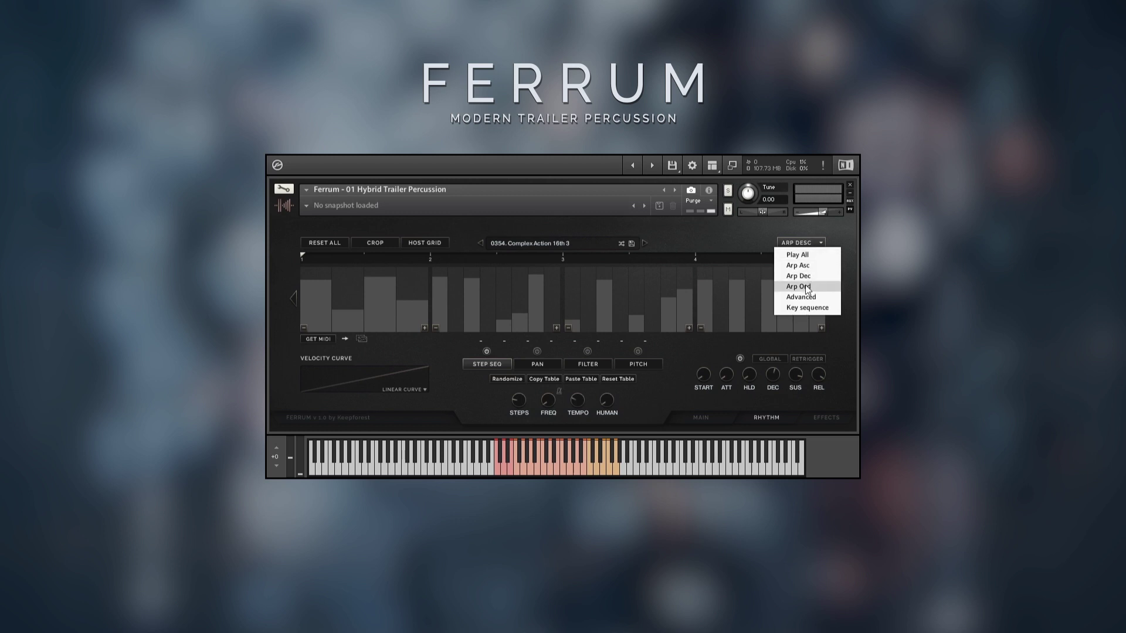
click(804, 284)
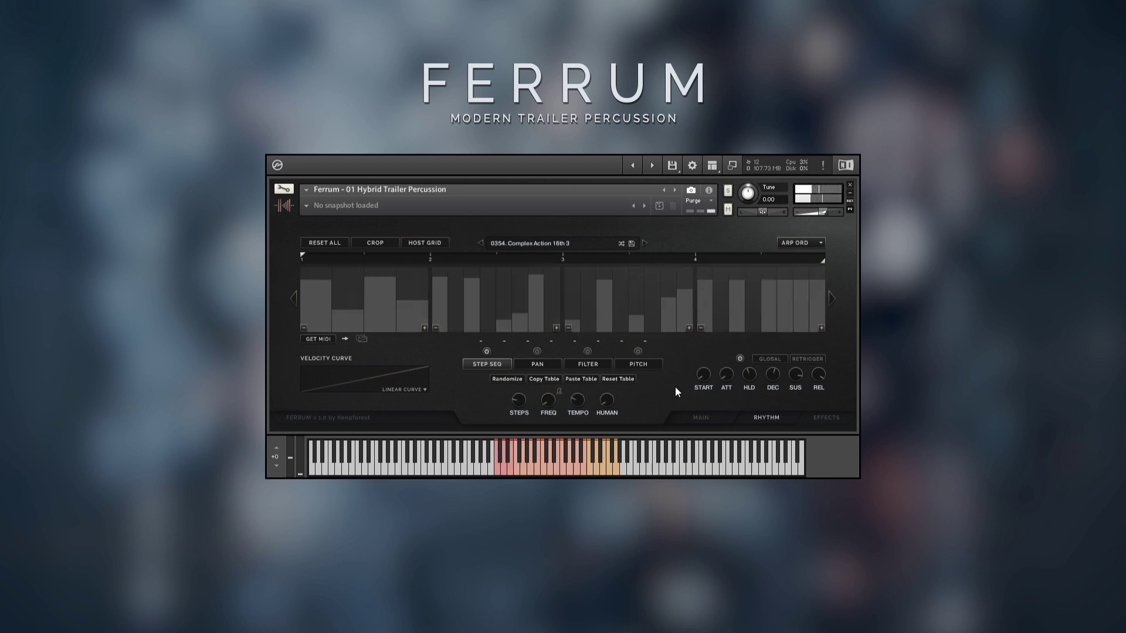
Set the play mode to Advanced and toggle note 3 in the fourth step.
click(790, 246)
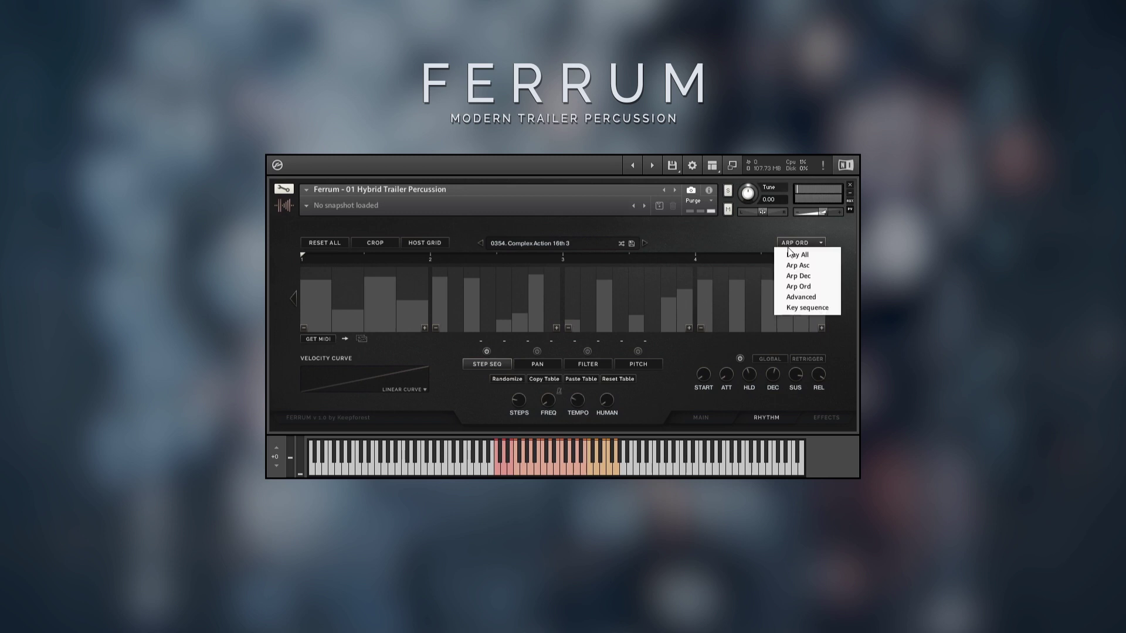
click(825, 298)
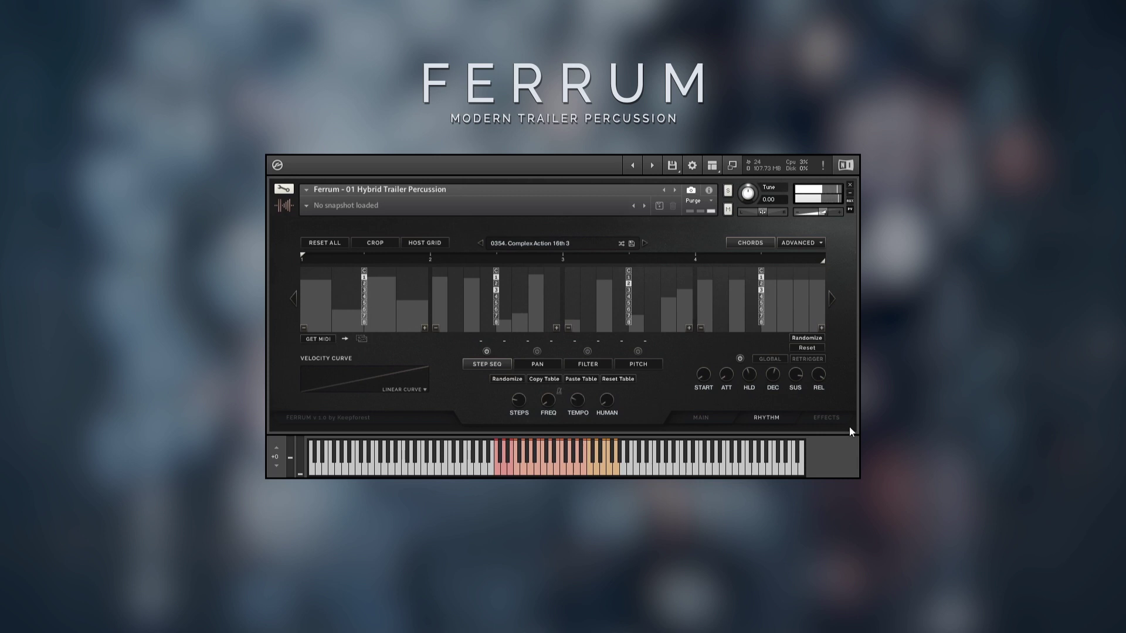
click(761, 289)
Set the play mode to Key sequence and assign keys to the four steps, beginning with C2 and E2.
click(813, 242)
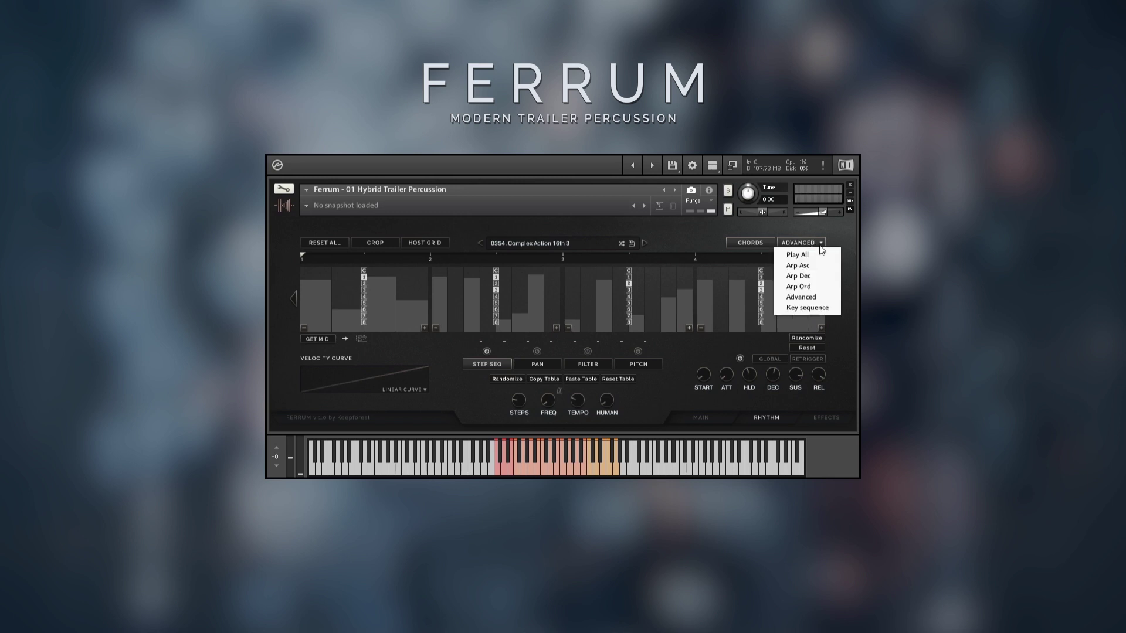
click(823, 308)
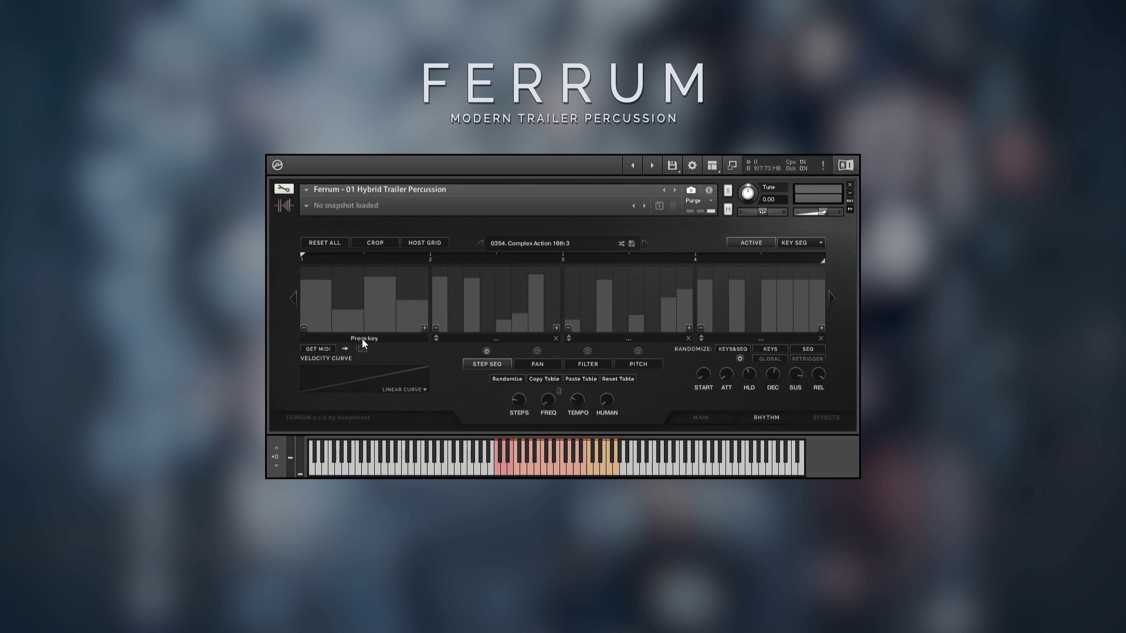
click(495, 469)
click(511, 463)
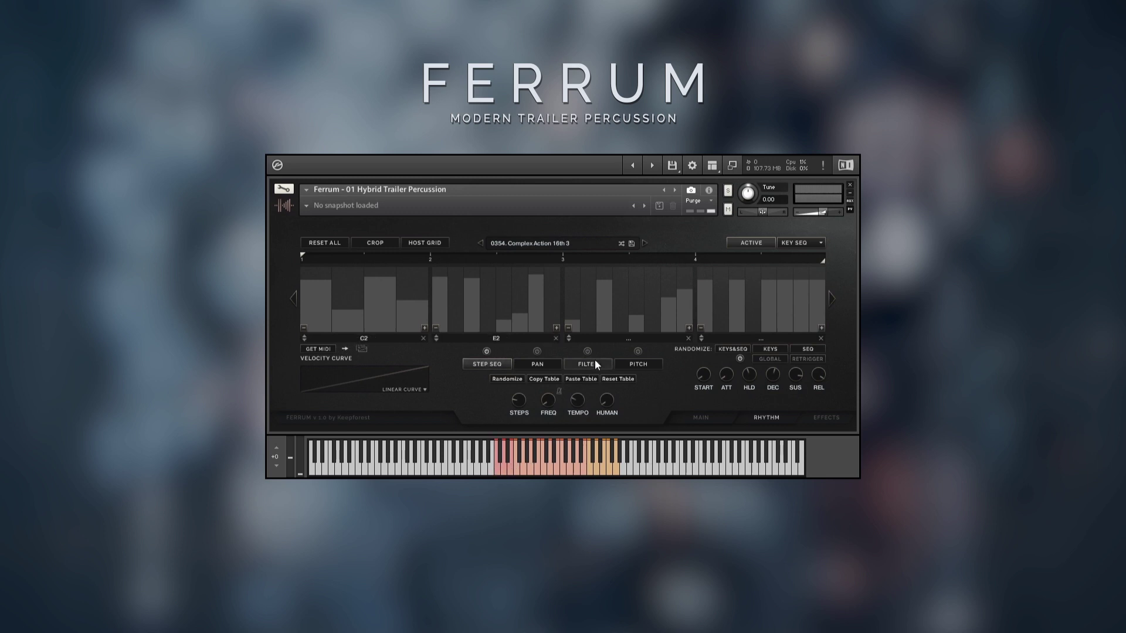
click(519, 474)
click(533, 474)
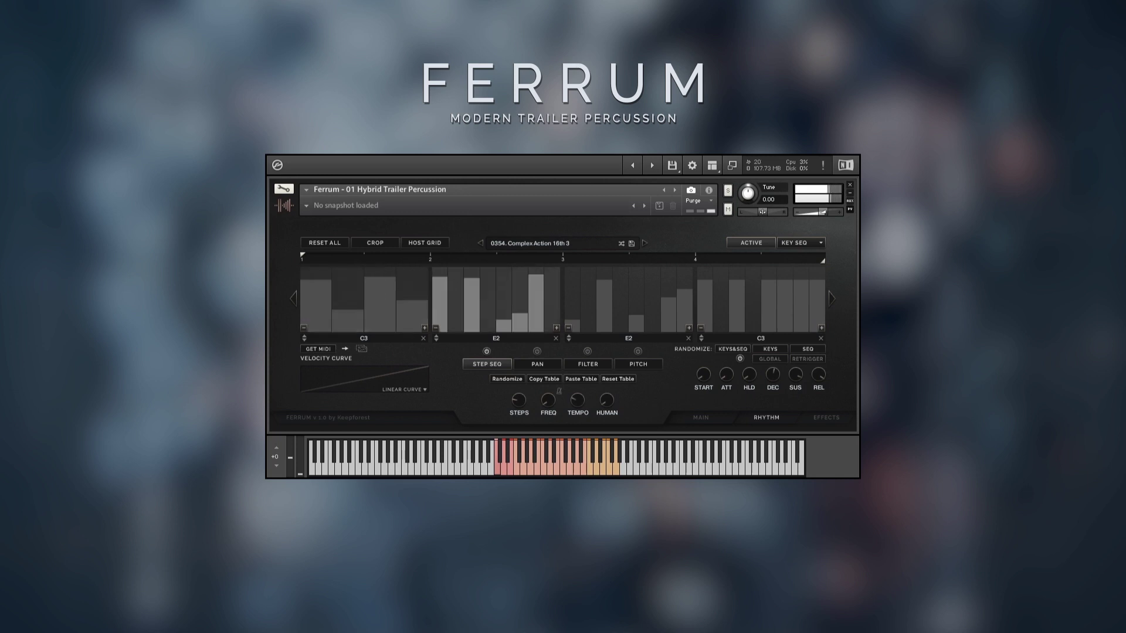
Randomize the keys of the key sequence and load a random rhythm preset, !Funky 9.
click(773, 350)
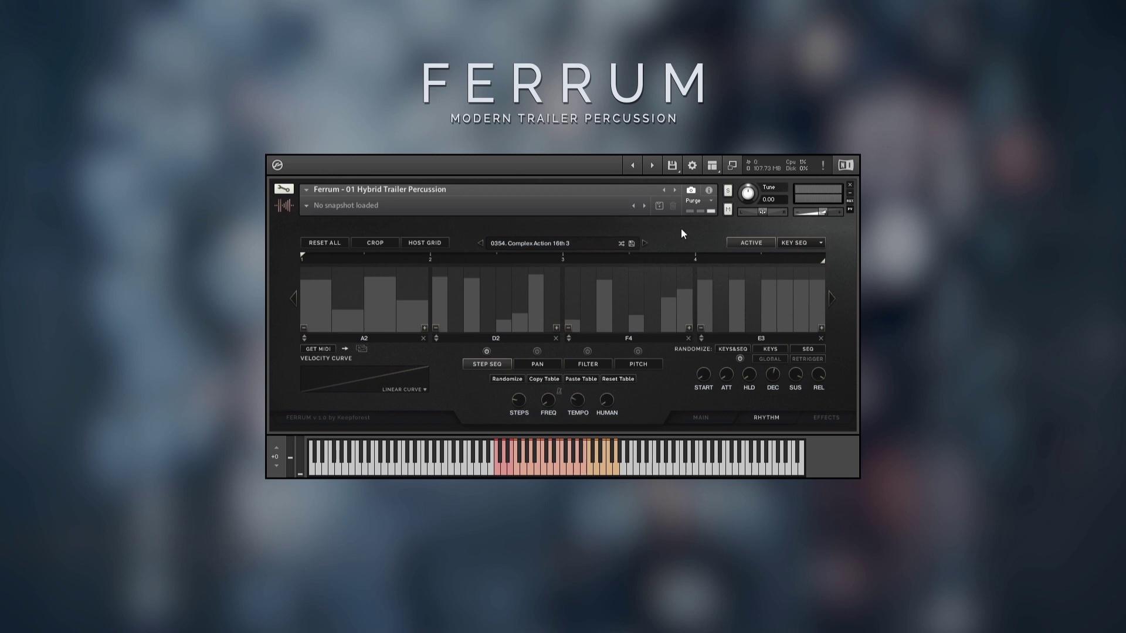
click(621, 244)
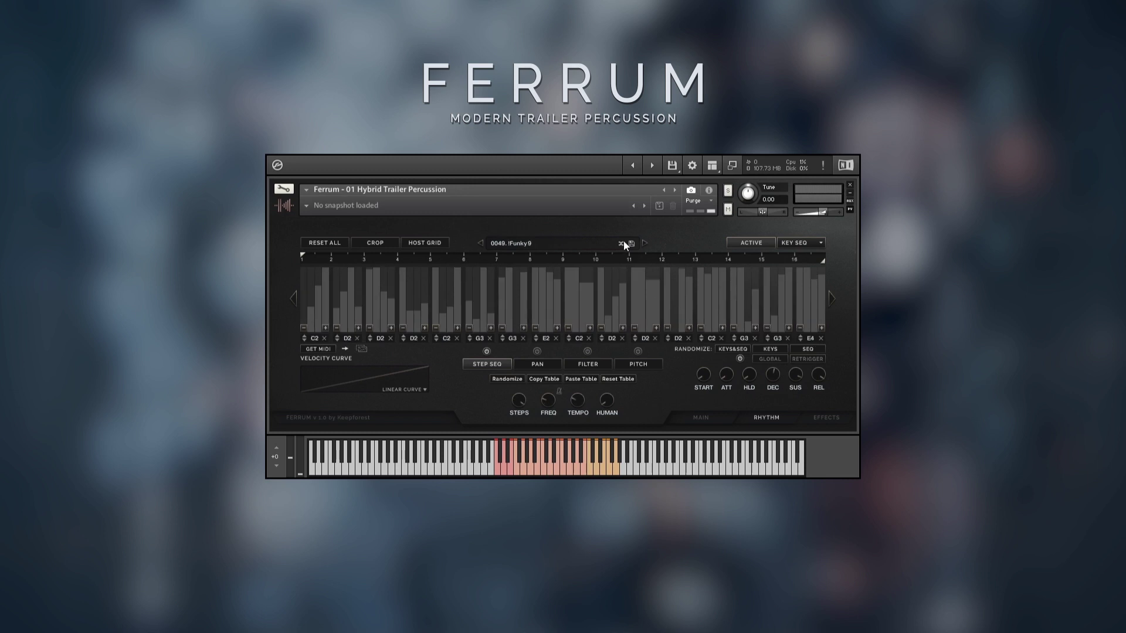
Randomize the keys and sequence of !Funky 9 several times and advance to the !Funky 10 rhythm.
click(731, 350)
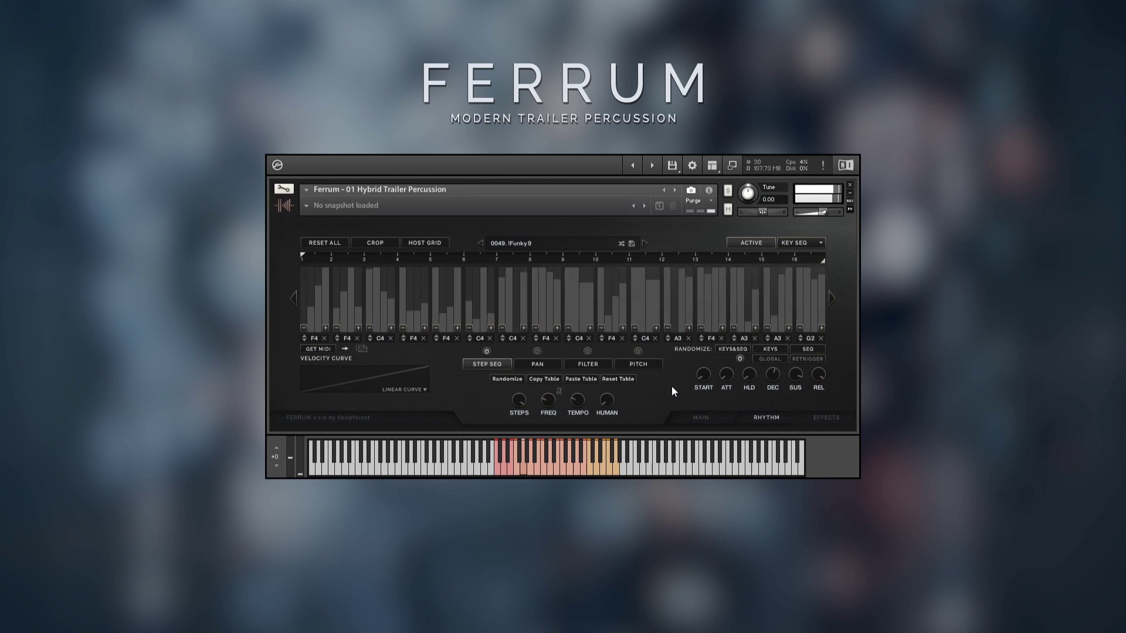
click(723, 350)
click(761, 345)
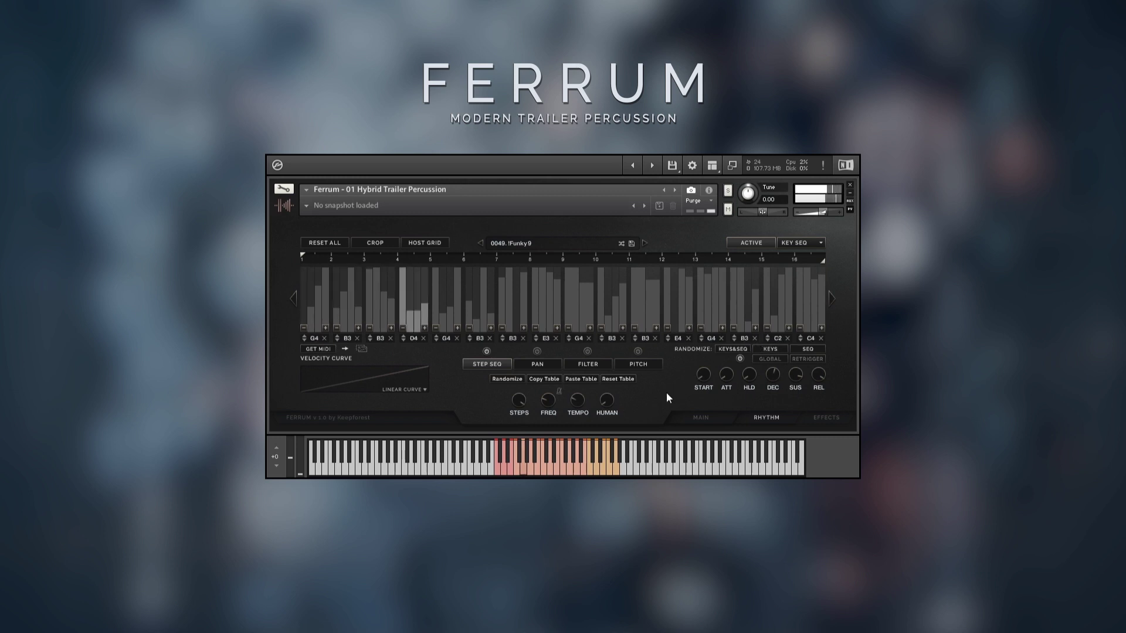
click(645, 243)
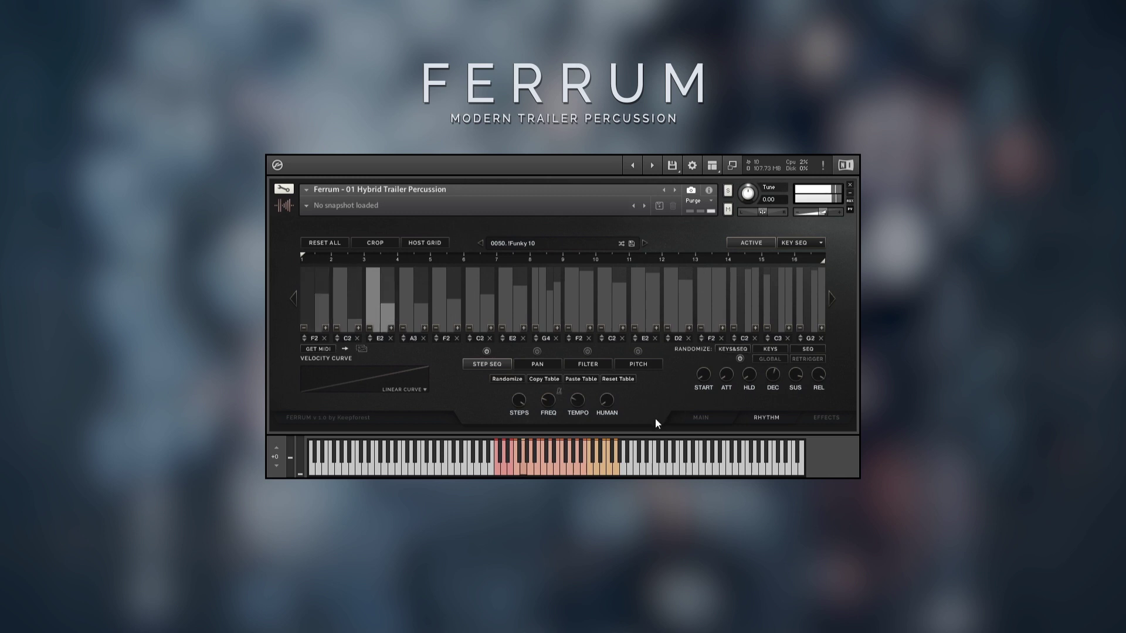
Load the !Funky 11 rhythm and assign C2, E2, G2 and B2 as the keys of the first four steps.
click(645, 244)
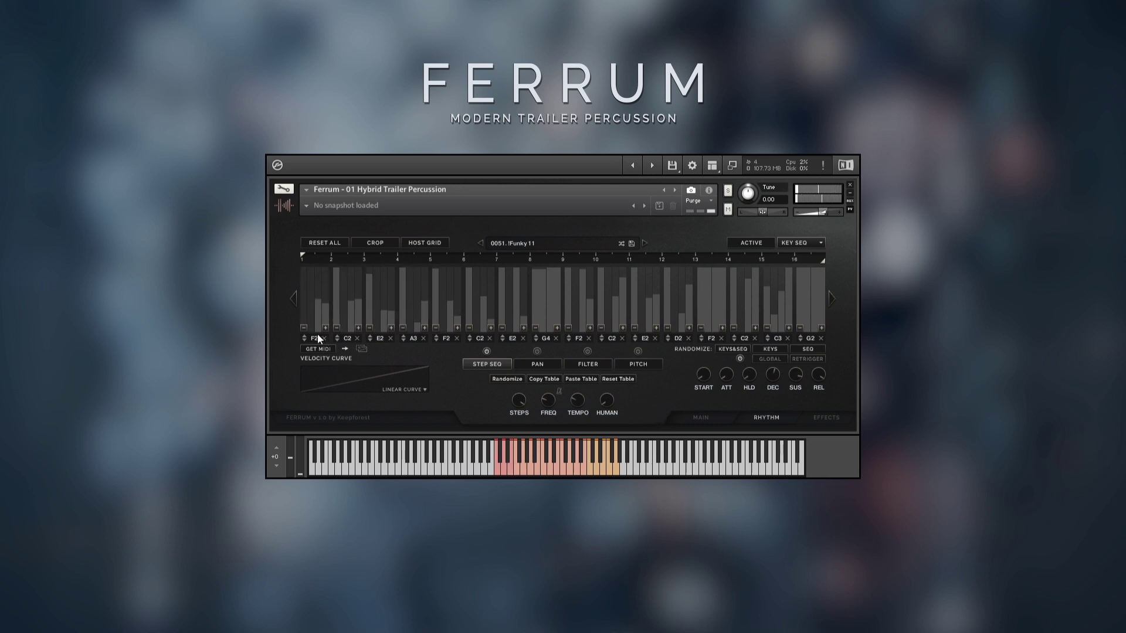
drag(318, 339, 420, 399)
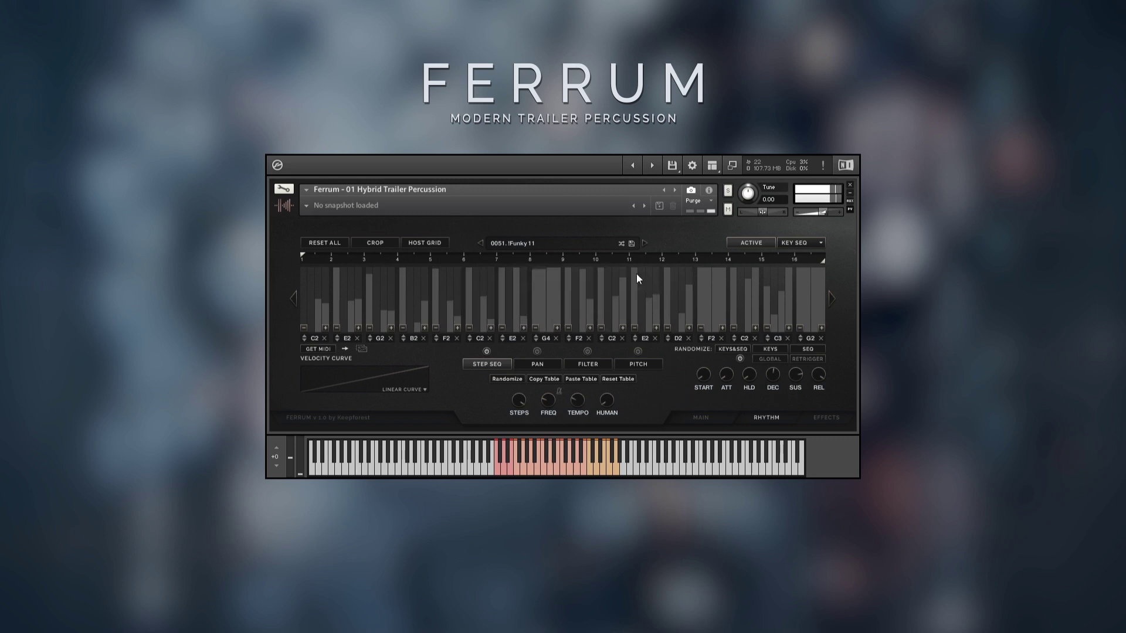
Load the !Funky 12 rhythm, limit its playback range to start at step 13 with an earlier end point, and crop to it.
click(643, 243)
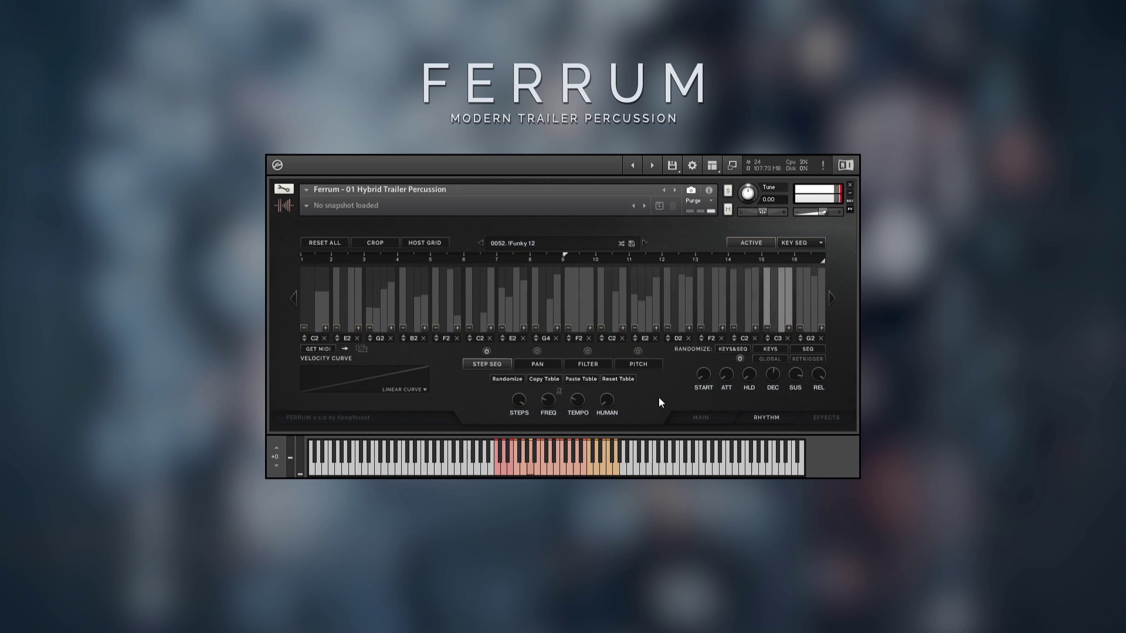
drag(588, 248, 702, 260)
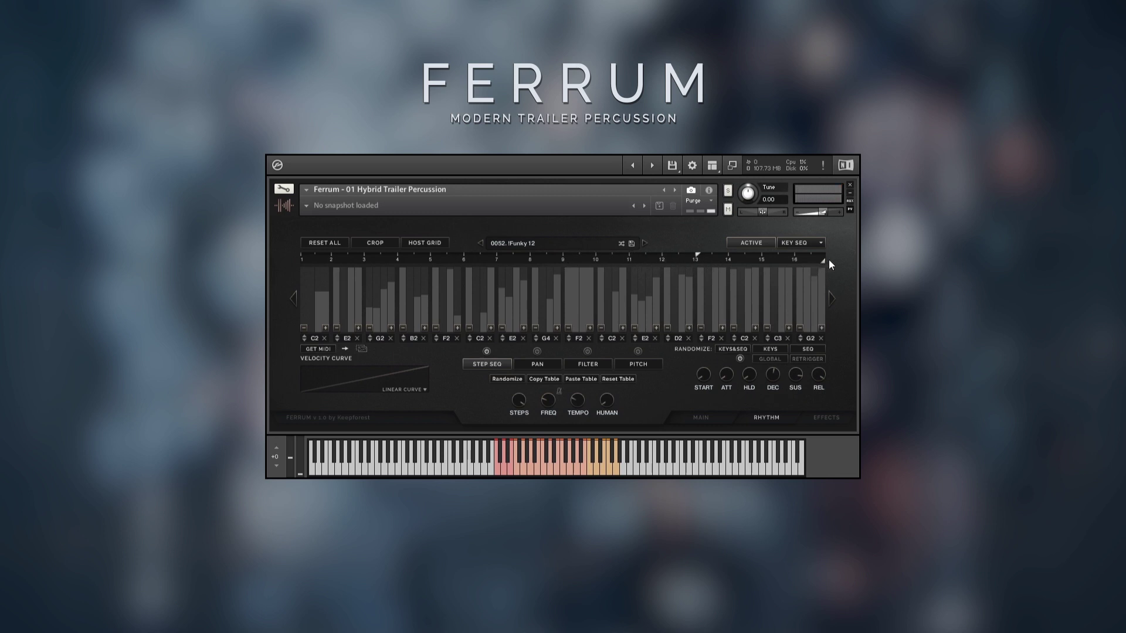
drag(826, 261, 748, 265)
click(381, 244)
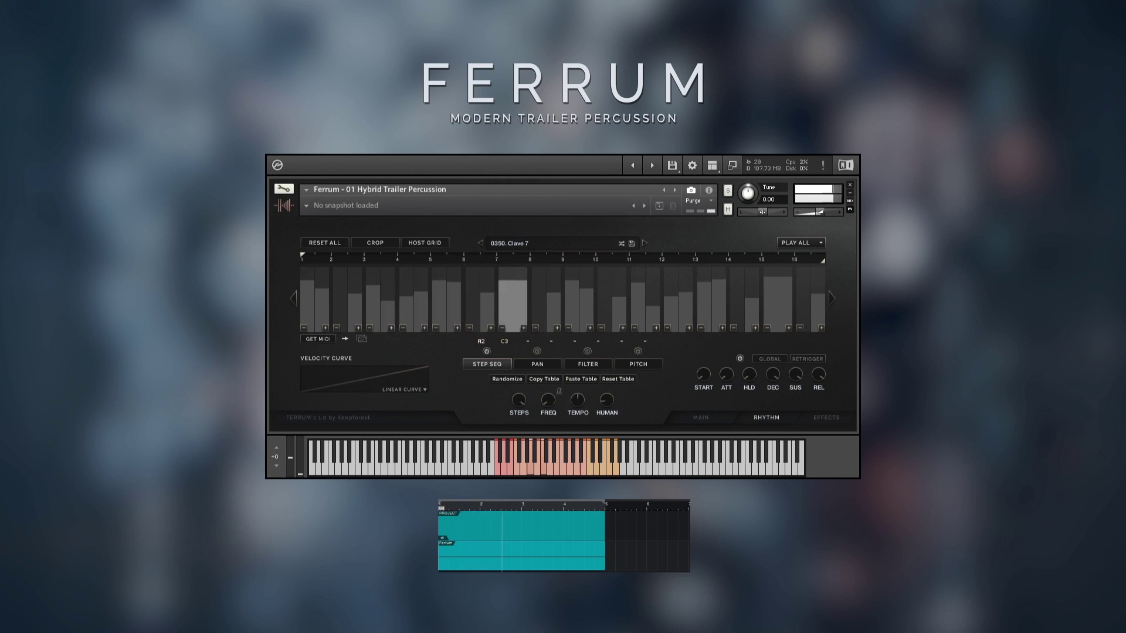
Shift the Ferrum clip about half a bar later in the host timeline and play it with Host Grid off.
key(space)
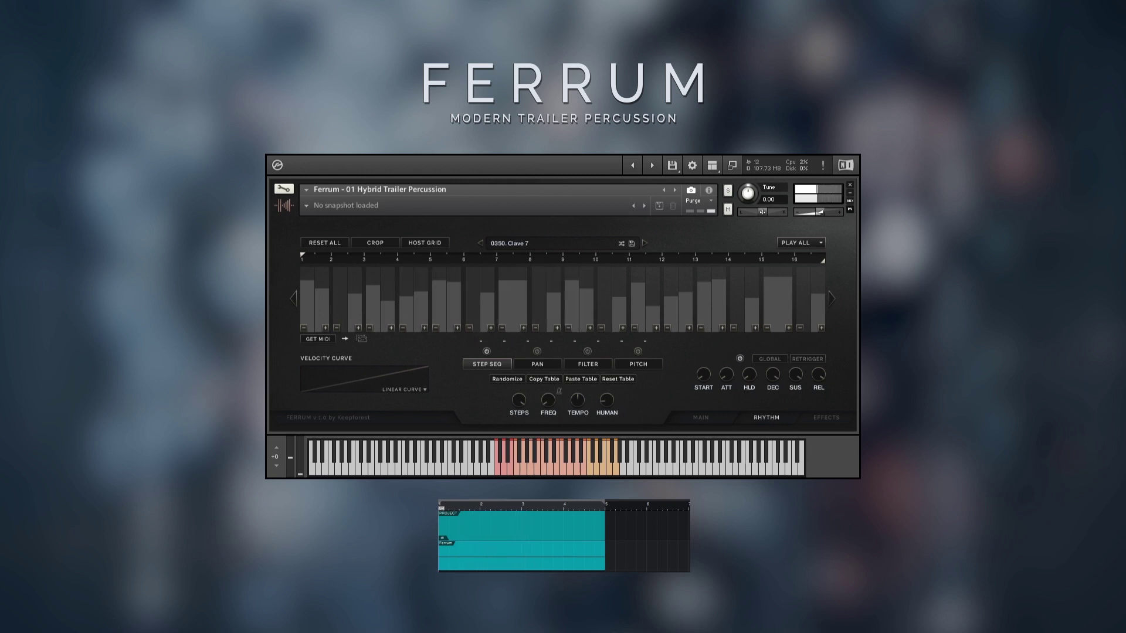
drag(451, 554, 472, 525)
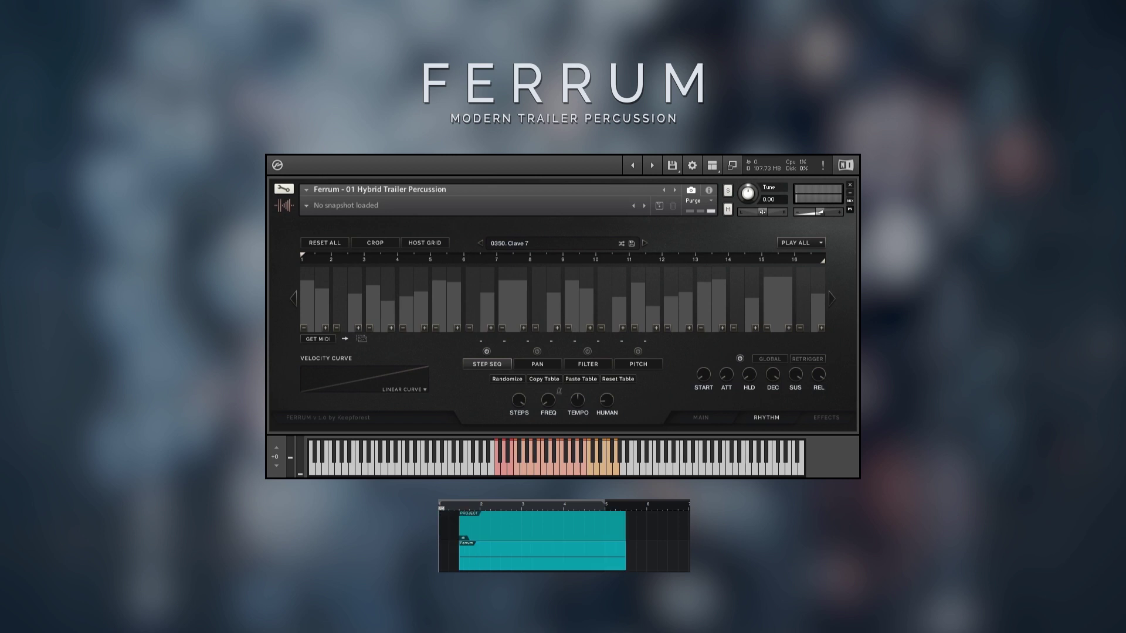
key(space)
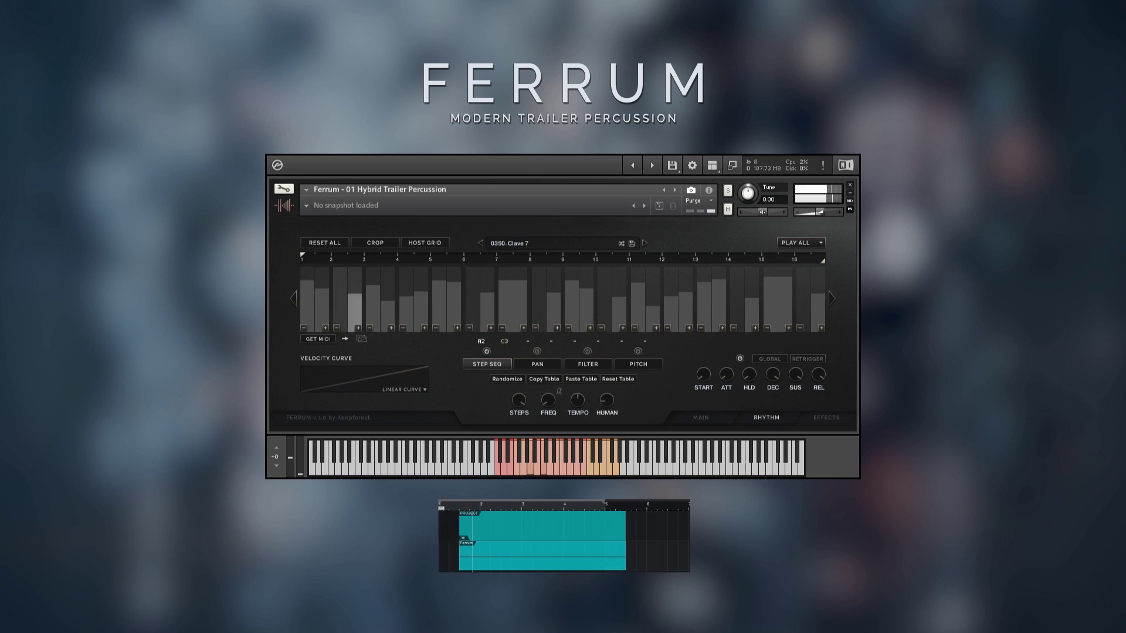
key(space)
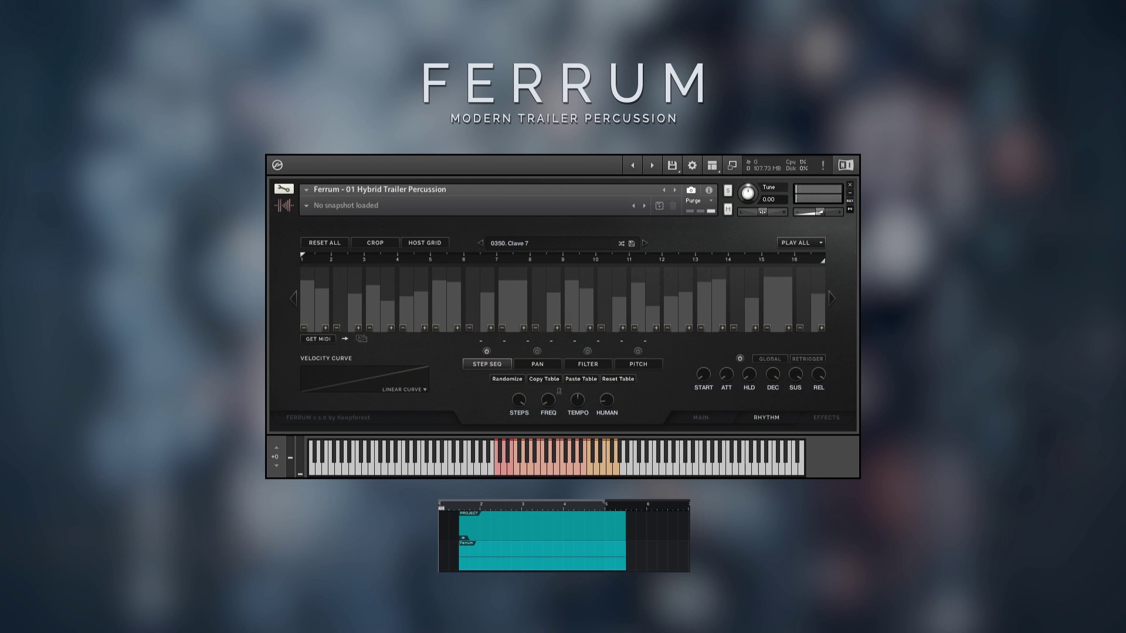
Enable Host Grid and play the offset Ferrum clip again.
key(space)
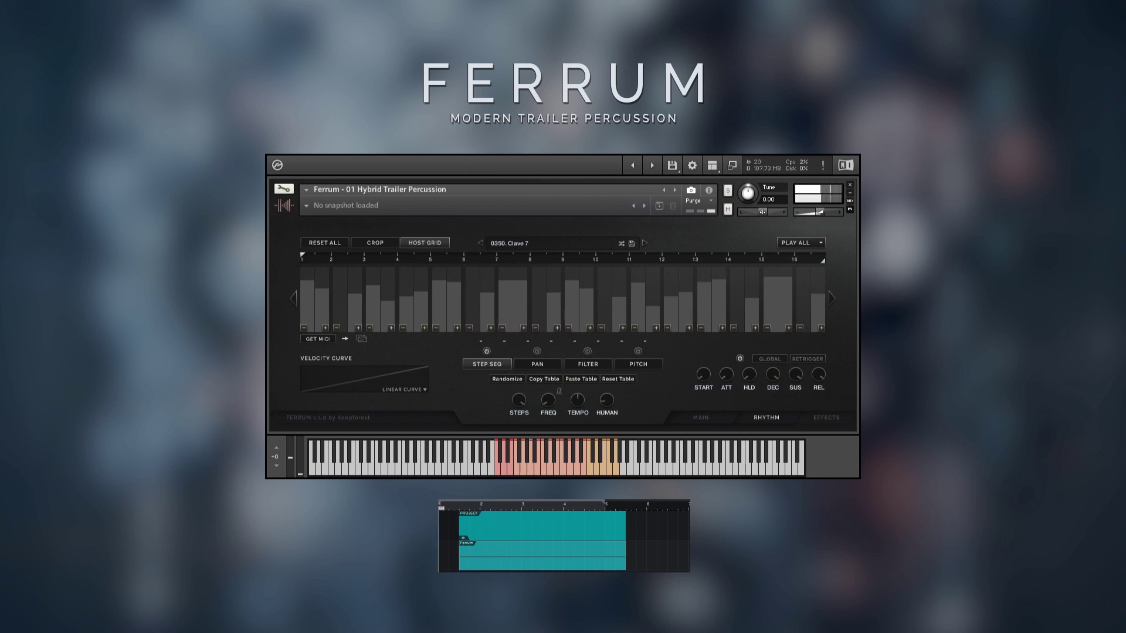
drag(472, 567, 532, 570)
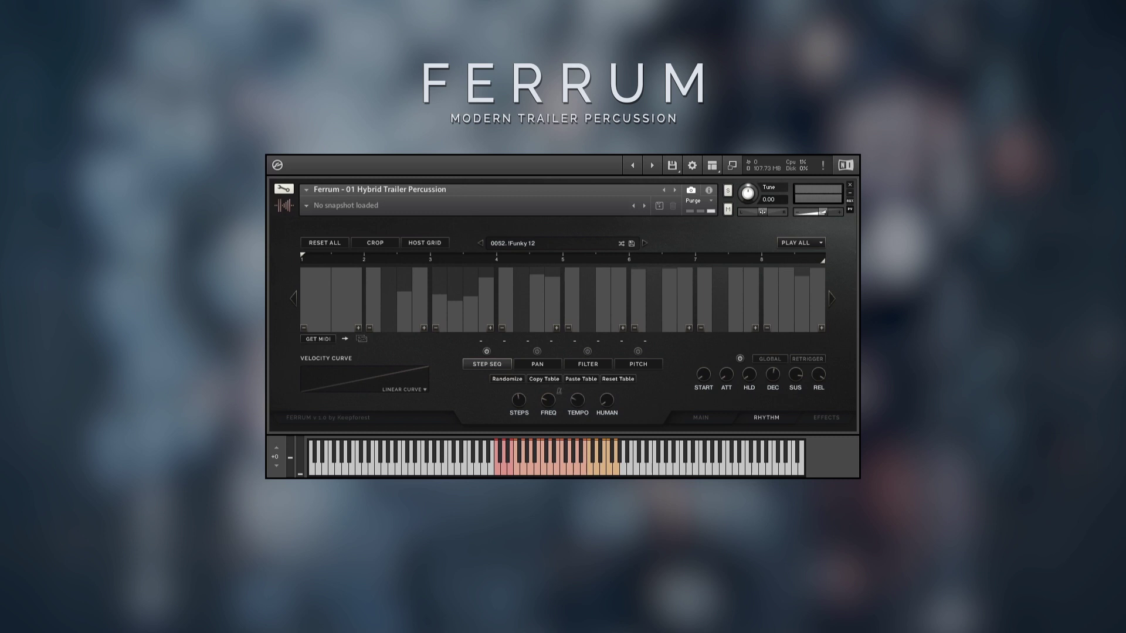
Reshape the note levels in the first two steps of !Funky 12, and export the rhythm as MIDI into the host for playback.
click(343, 305)
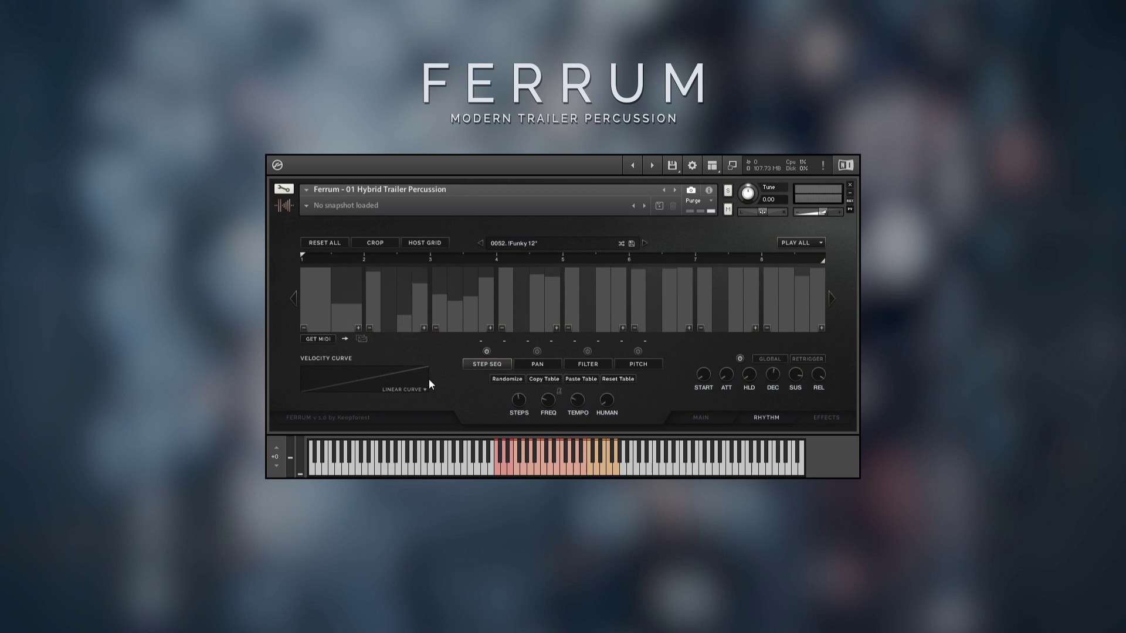
click(323, 340)
drag(361, 338, 252, 352)
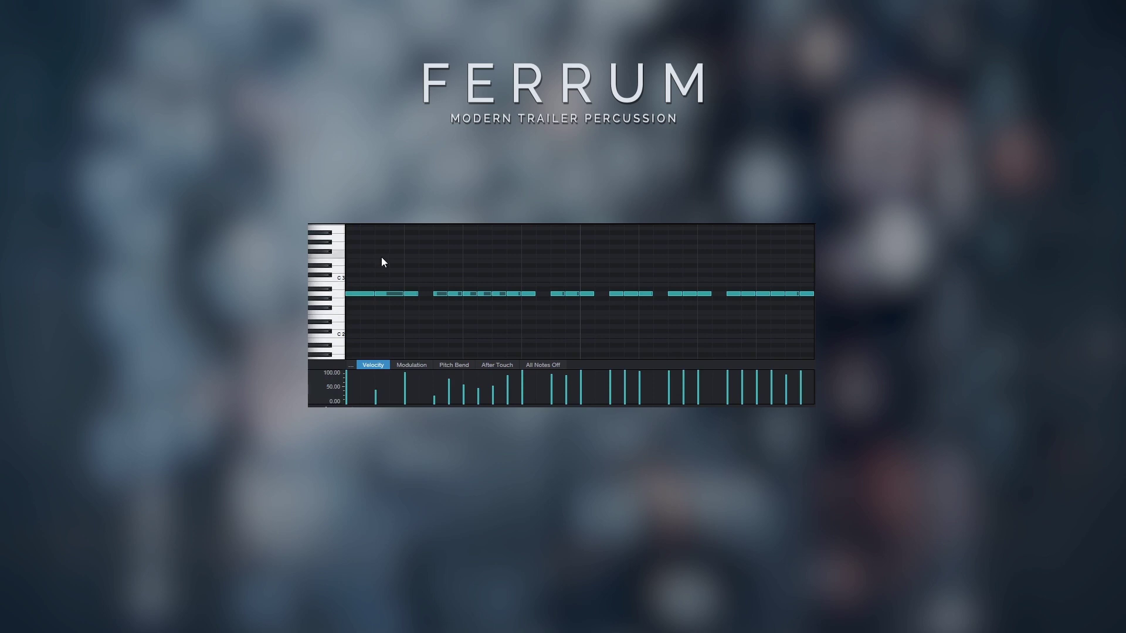
key(space)
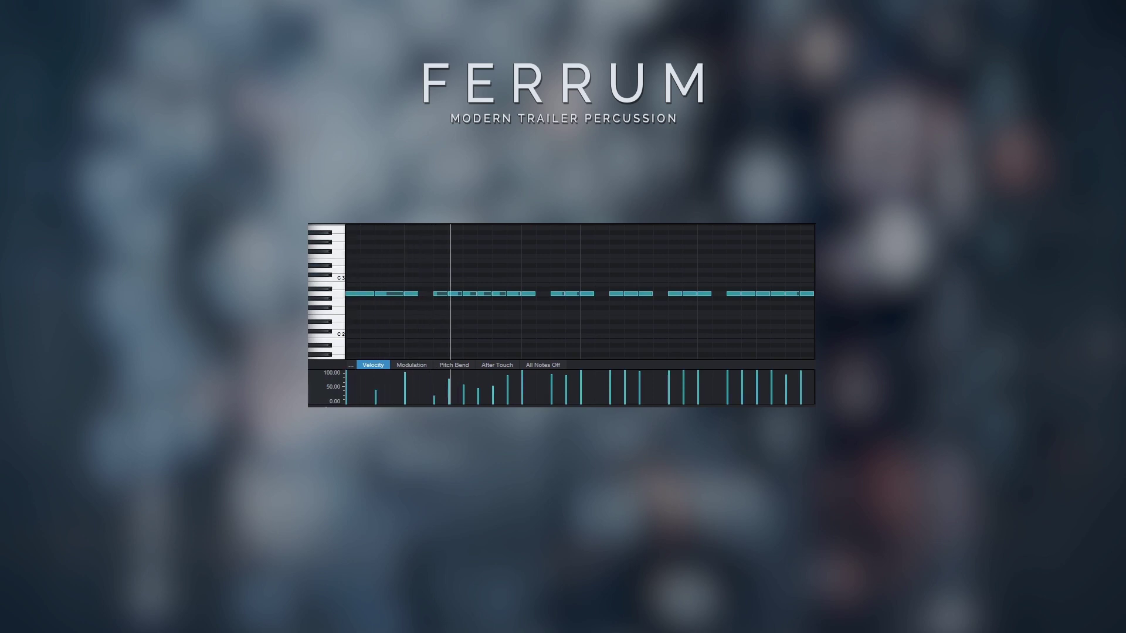